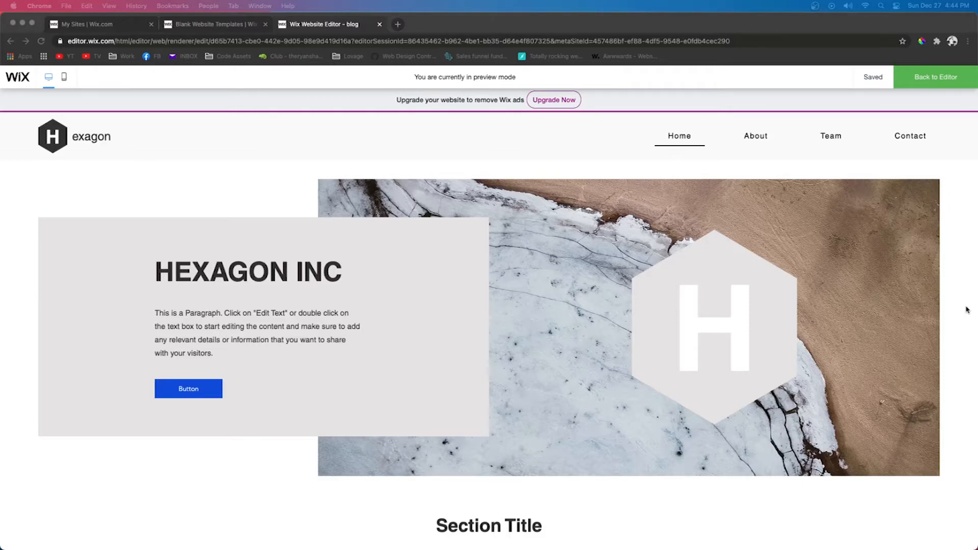
# Step: Leave the preview and add a blog to the site, choosing the Wix Blog type without a members area
pyautogui.click(936, 77)
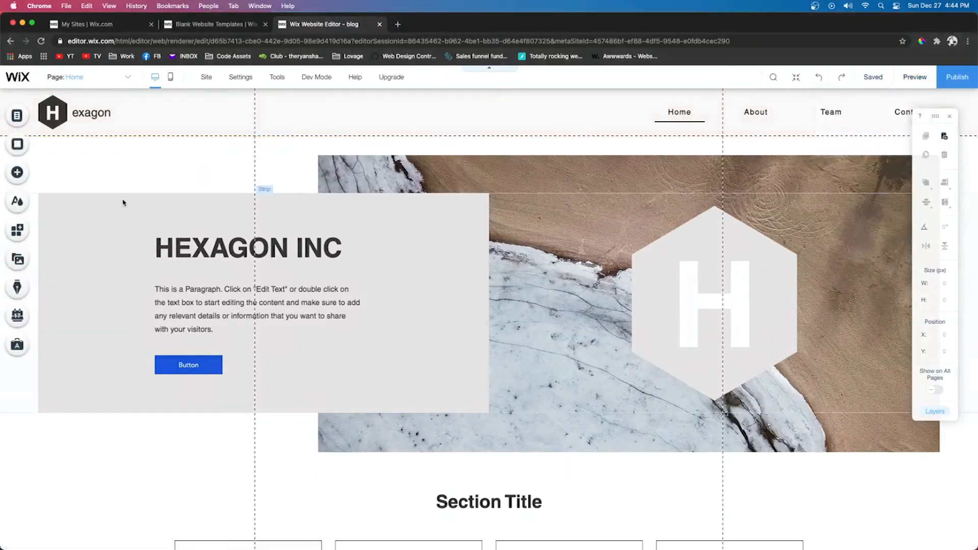
pyautogui.click(18, 288)
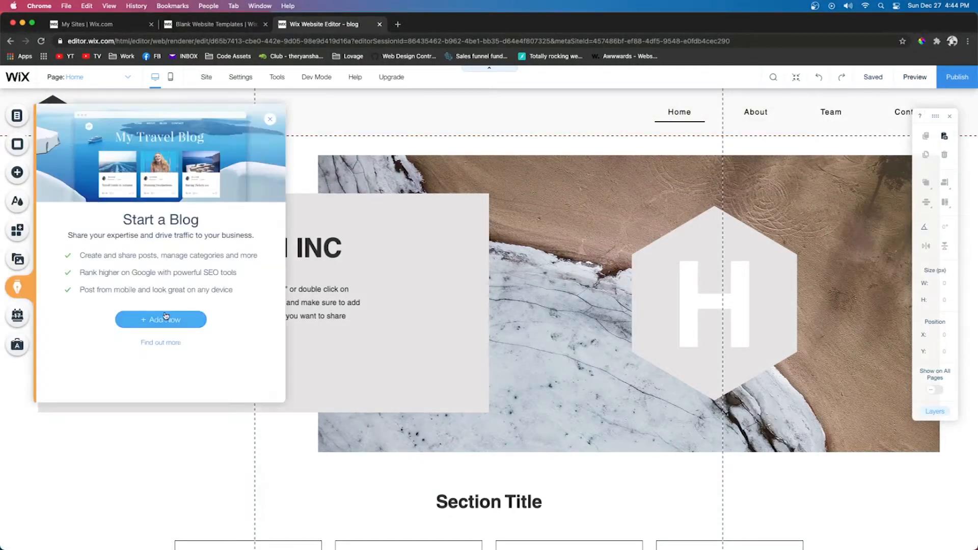
pyautogui.click(17, 174)
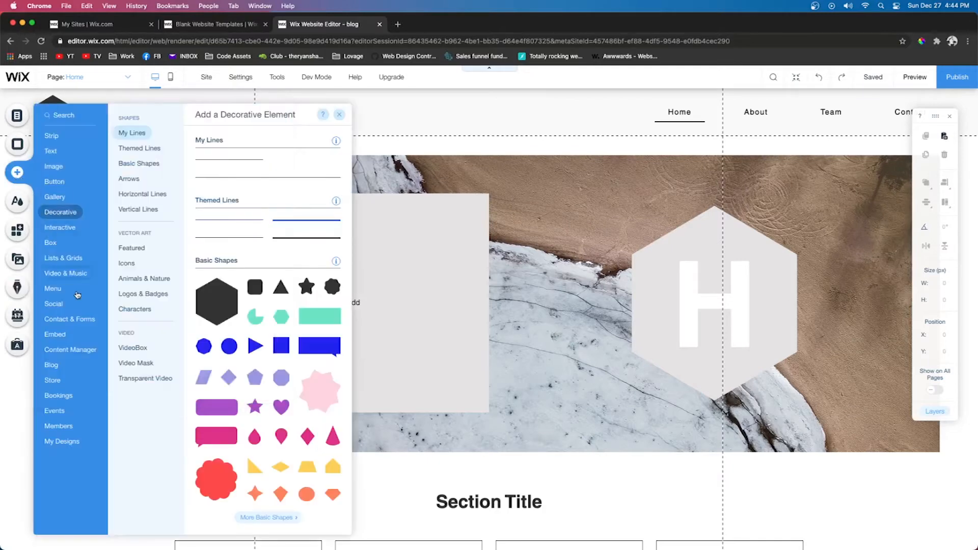
pyautogui.click(51, 364)
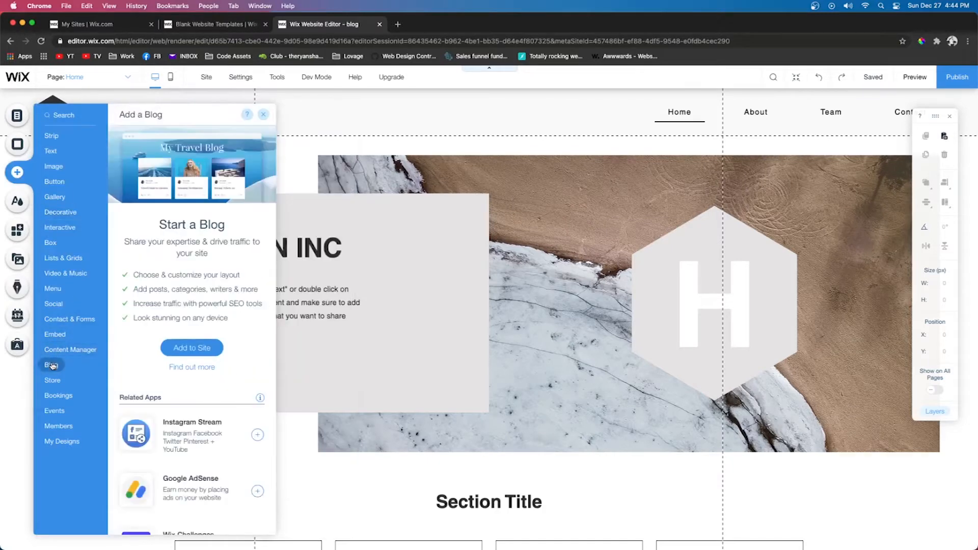
pyautogui.click(191, 348)
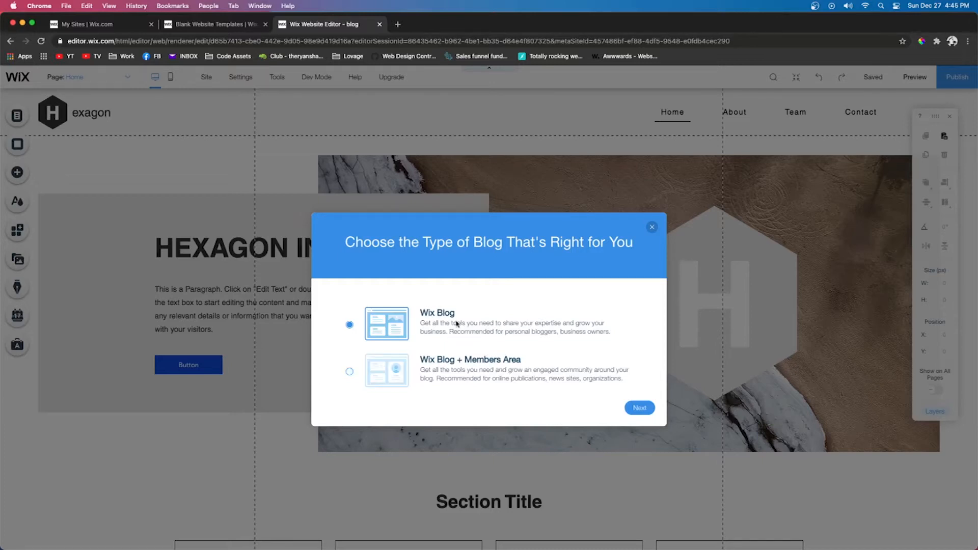
pyautogui.click(639, 410)
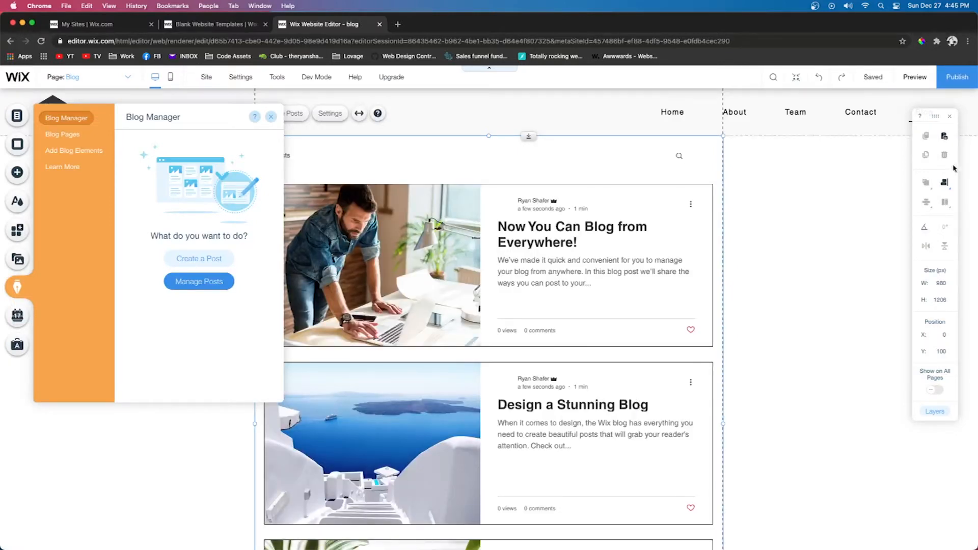
# Step: Reorder the site menu so that the Blog page sits between About and Team
pyautogui.moveTo(936, 115); pyautogui.dragTo(941, 166)
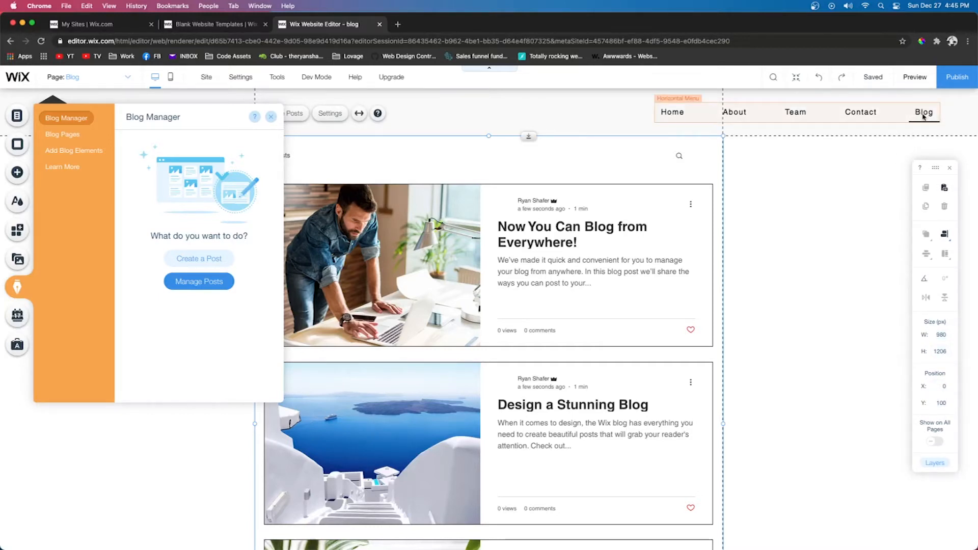
pyautogui.click(917, 116)
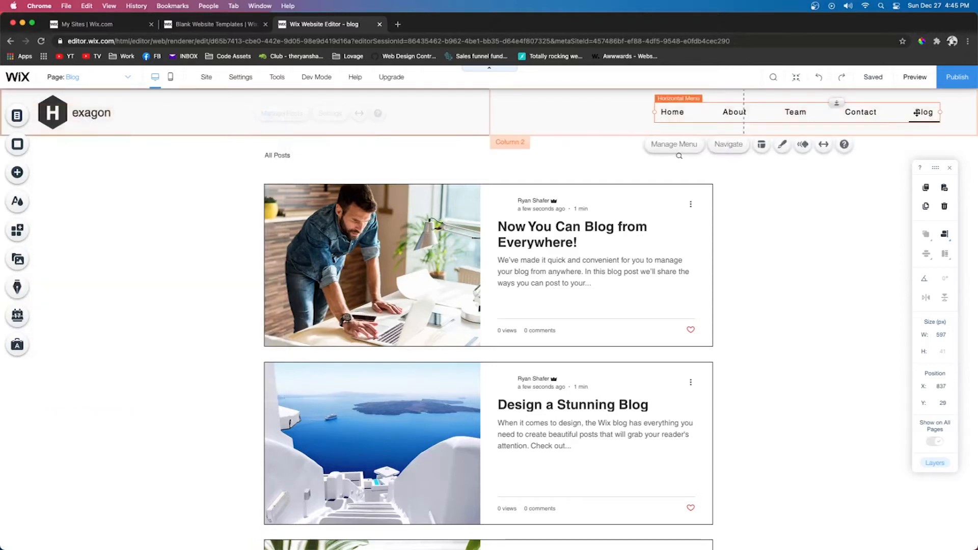
pyautogui.click(674, 146)
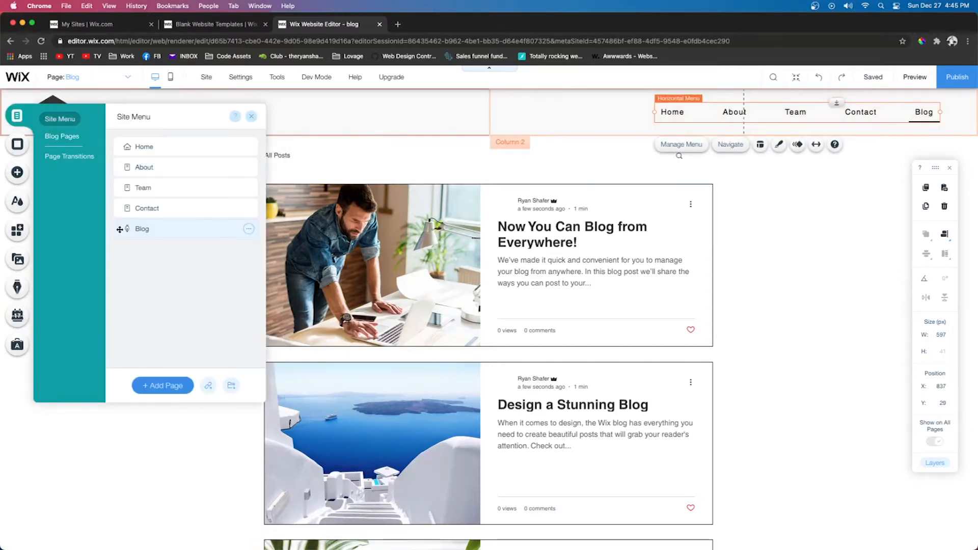
pyautogui.moveTo(120, 230); pyautogui.dragTo(118, 189)
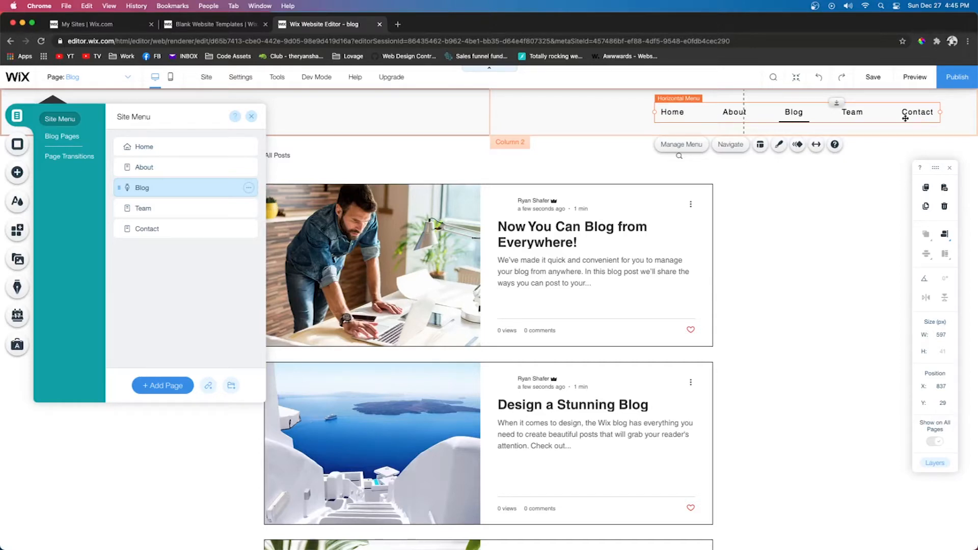
pyautogui.click(821, 253)
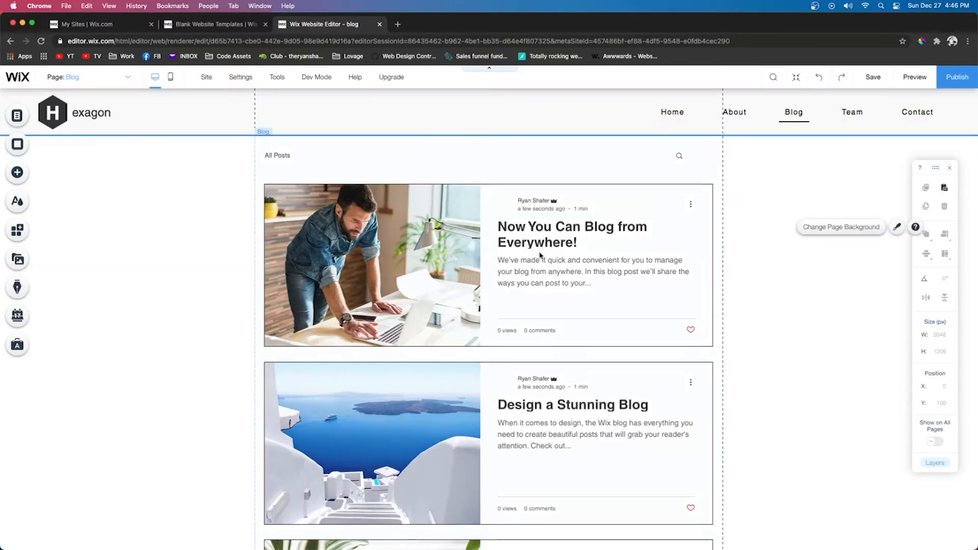
# Step: Hide the views, comments and likes counters on the blog feed, keeping the author name displayed
pyautogui.click(422, 216)
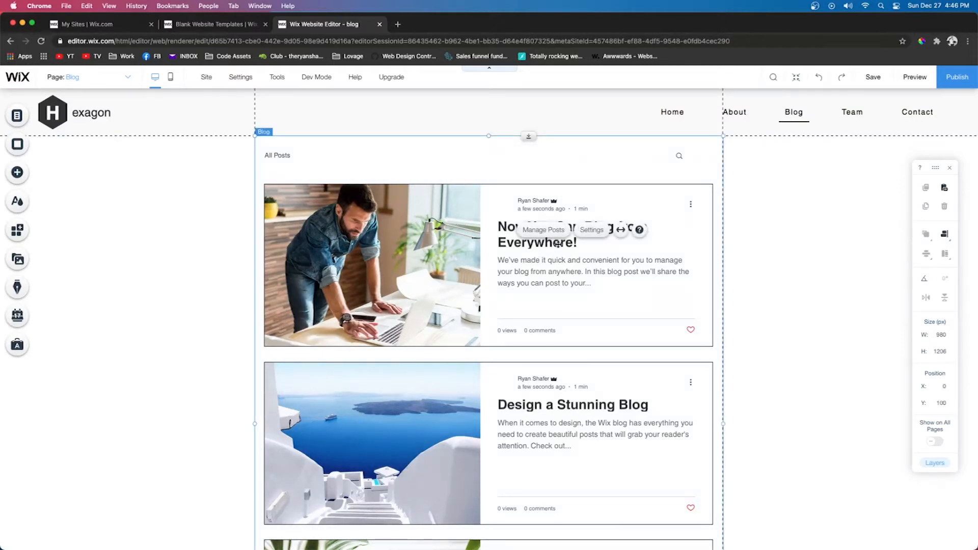
pyautogui.click(600, 232)
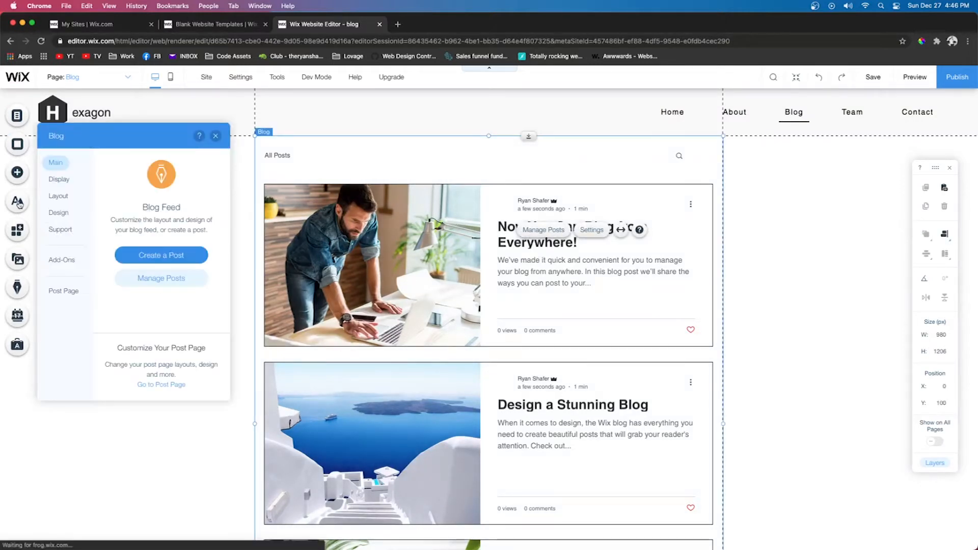
pyautogui.click(57, 192)
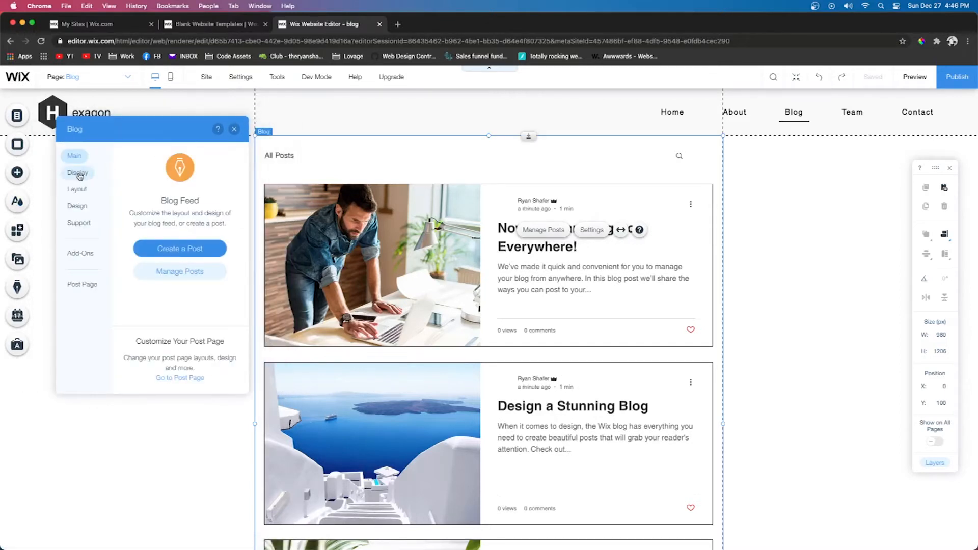
pyautogui.click(78, 173)
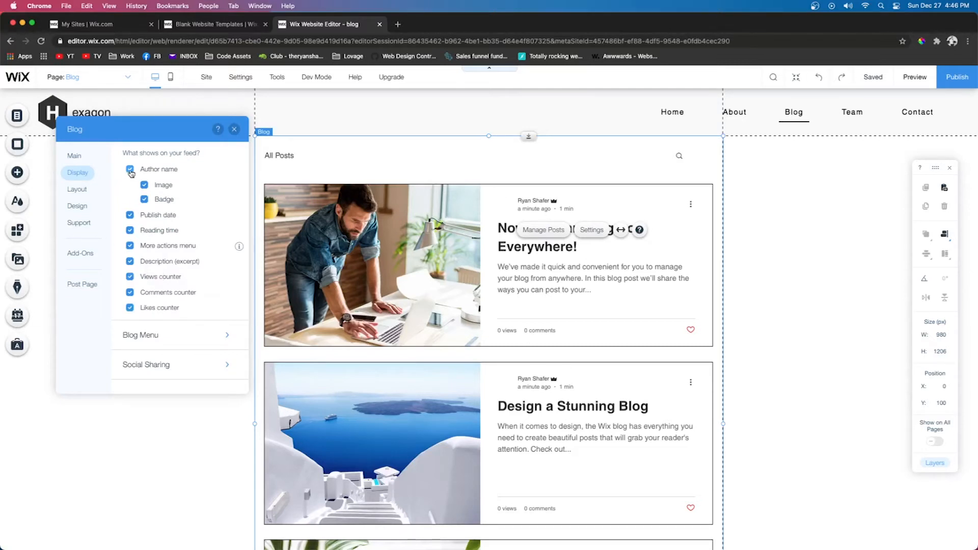
pyautogui.click(130, 172)
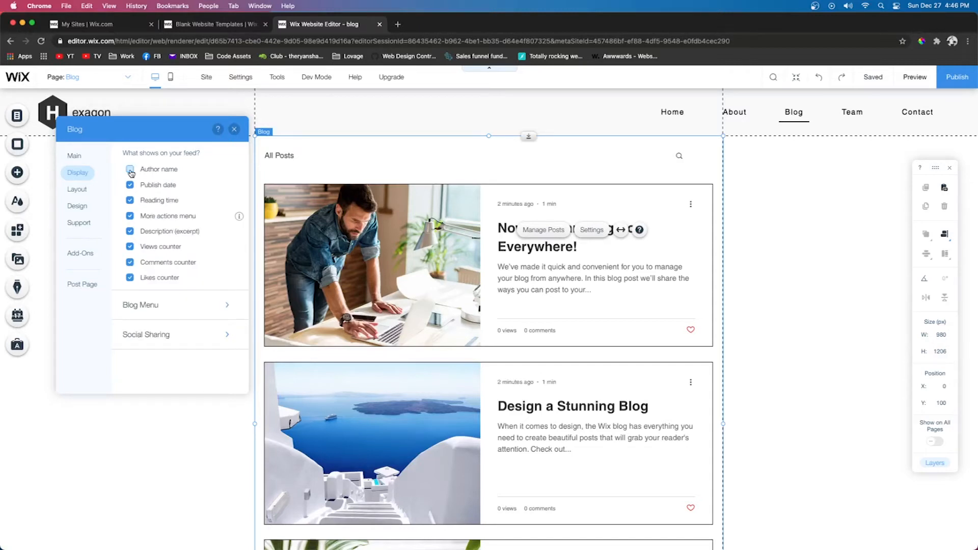
pyautogui.click(130, 169)
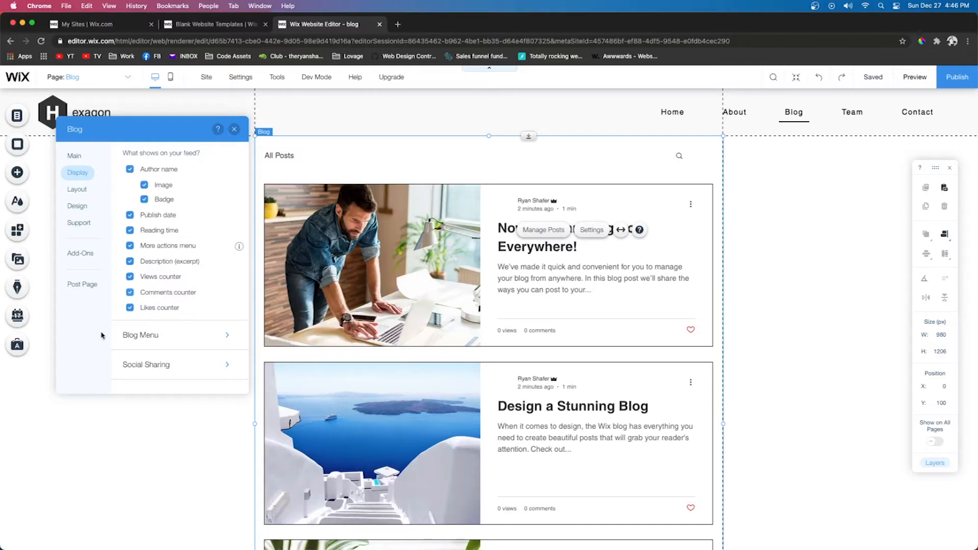
pyautogui.click(130, 308)
pyautogui.click(130, 292)
pyautogui.click(130, 277)
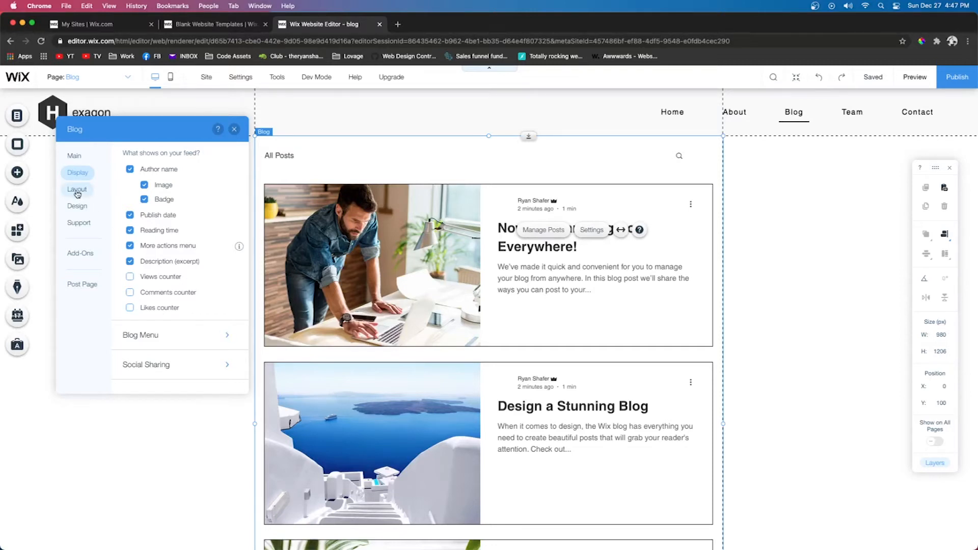
# Step: Try the Editorial, Tiled, Magazine and One Column layouts on the all-posts feed, and return it to Side by Side
pyautogui.click(77, 191)
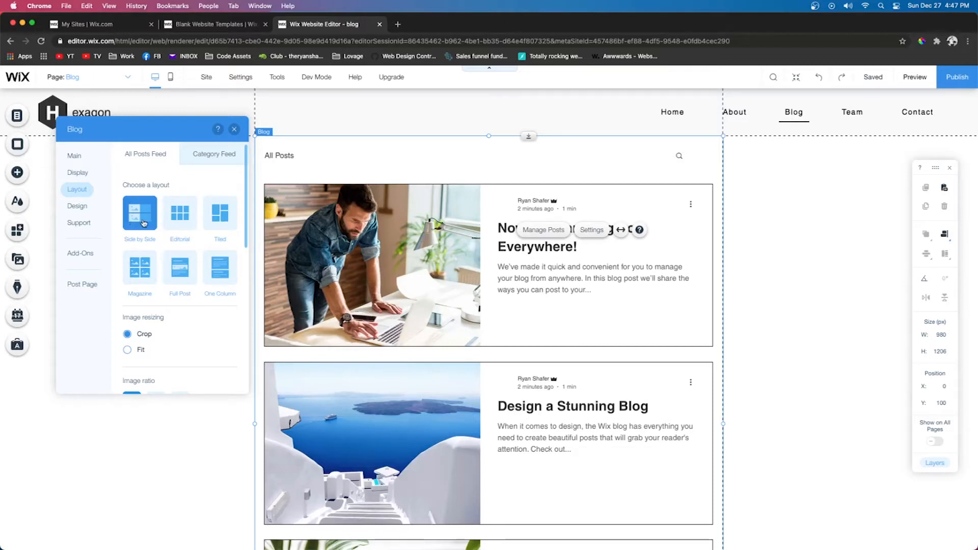
pyautogui.click(184, 220)
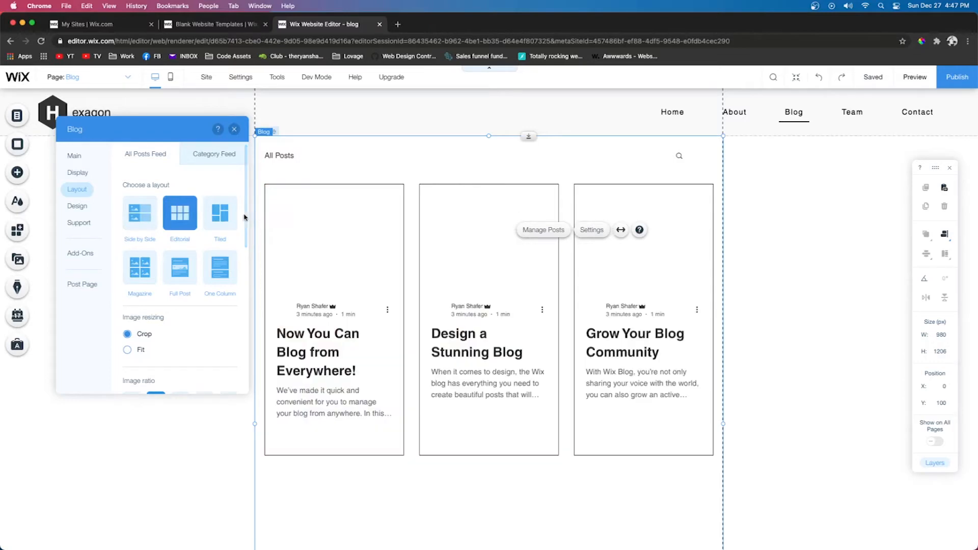
pyautogui.click(223, 218)
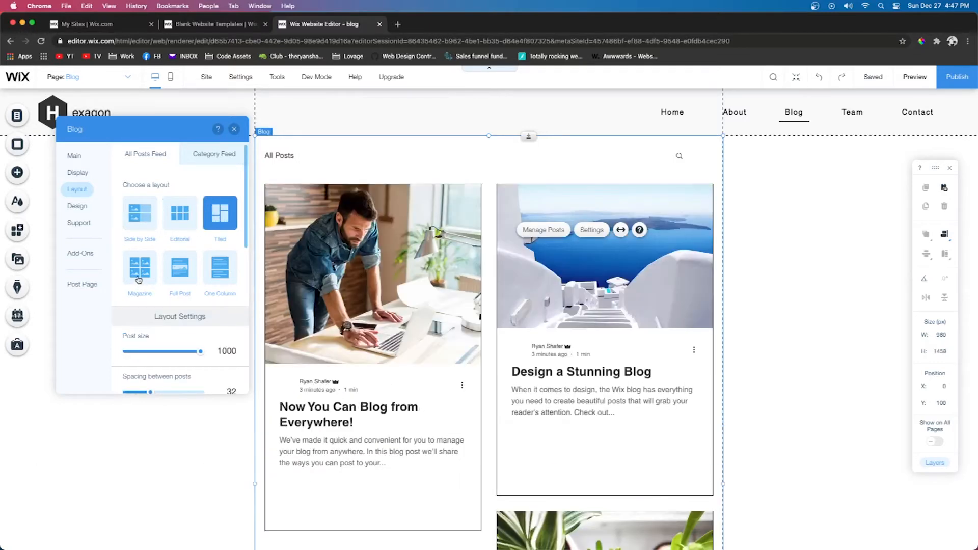
pyautogui.click(139, 267)
pyautogui.click(205, 263)
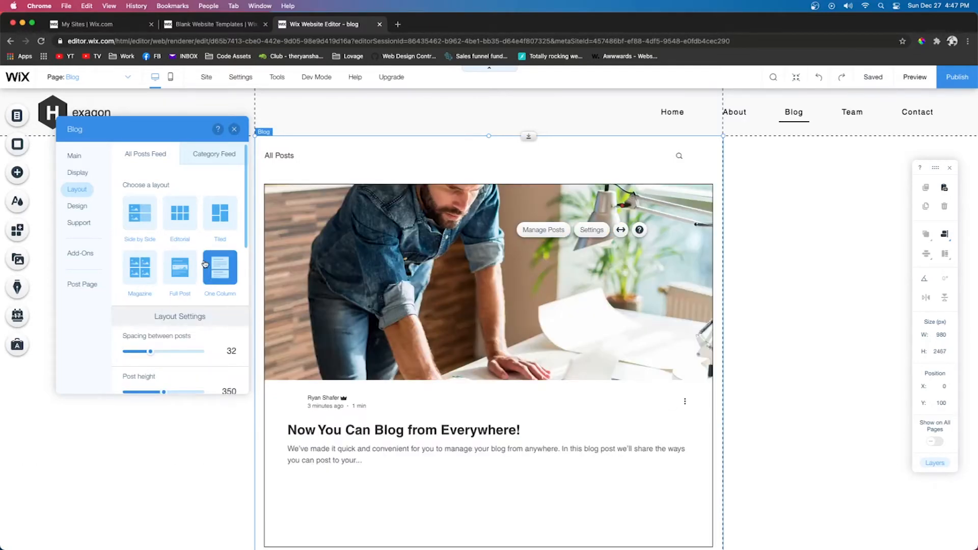
pyautogui.click(139, 223)
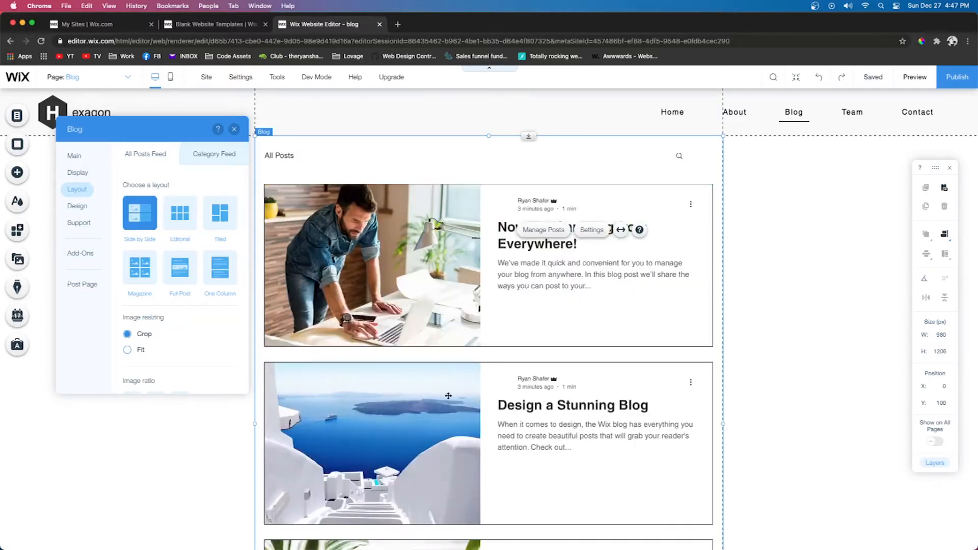
# Step: Try a blue font color on the blog menu, restore the dark gray, and close the blog settings
pyautogui.click(77, 207)
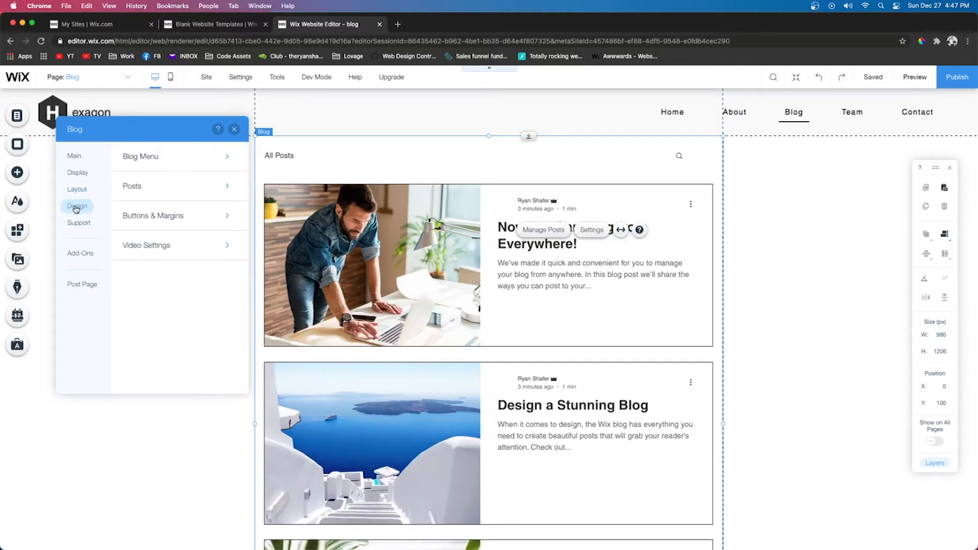
pyautogui.click(155, 157)
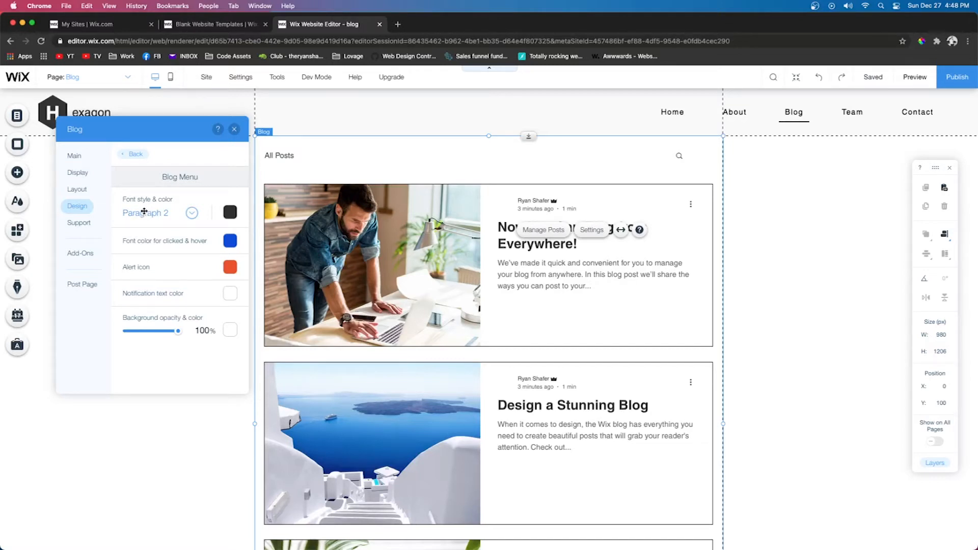
pyautogui.click(145, 214)
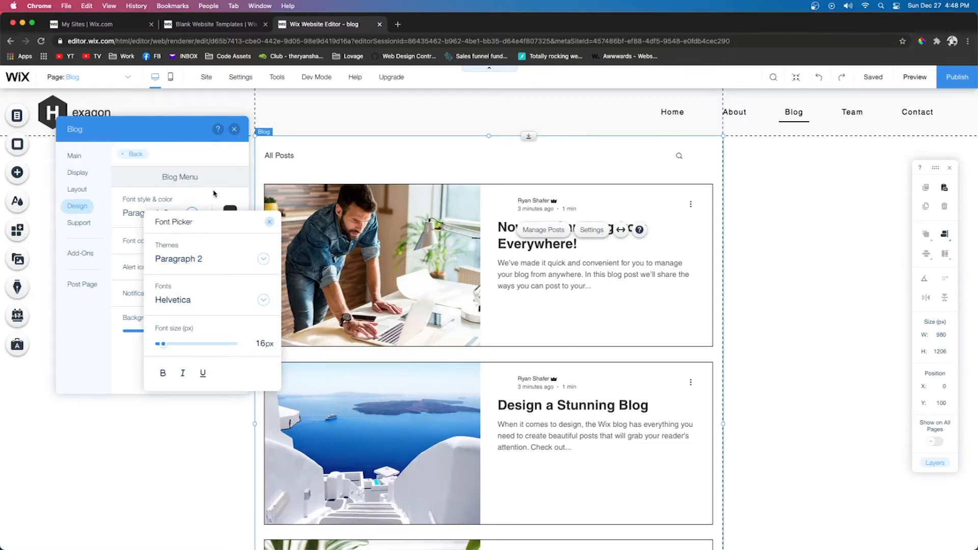
pyautogui.click(209, 192)
pyautogui.click(231, 213)
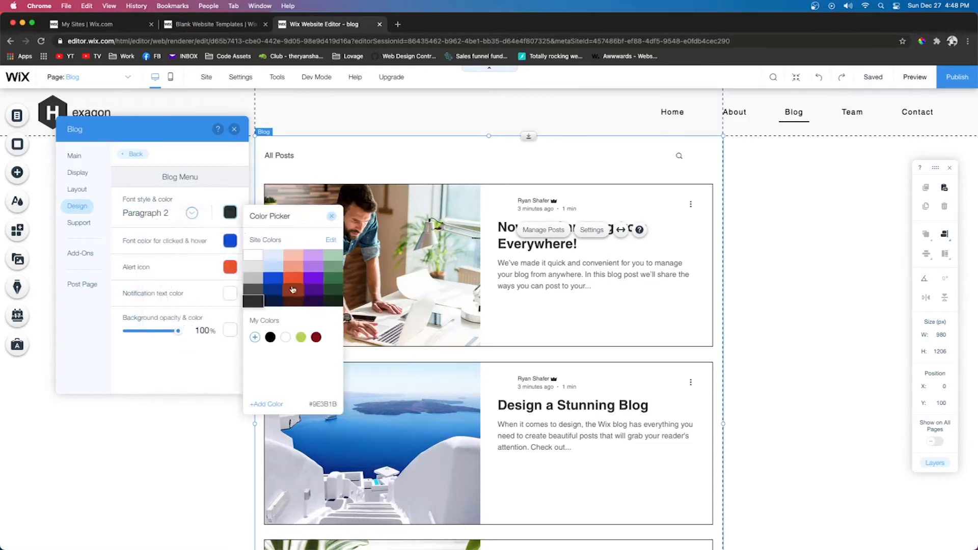
pyautogui.click(273, 278)
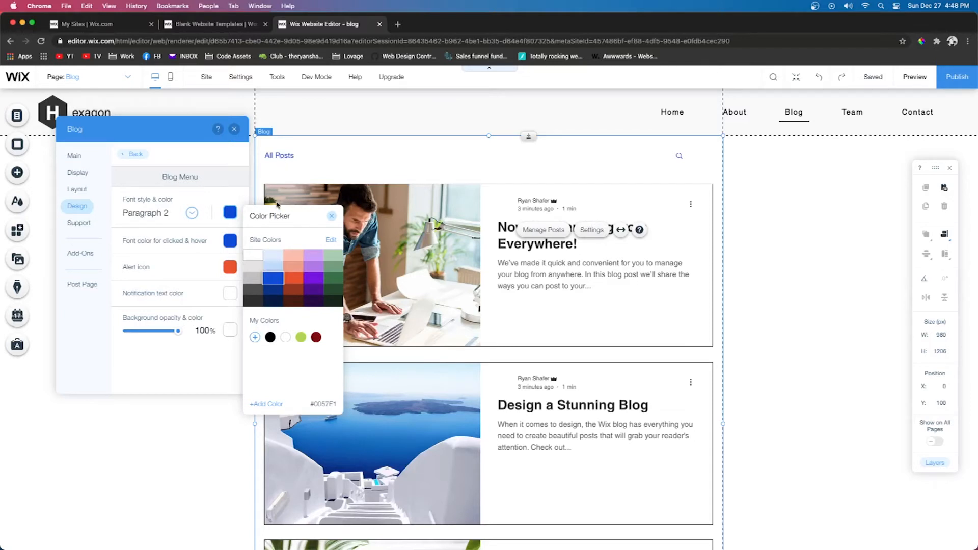
pyautogui.click(253, 304)
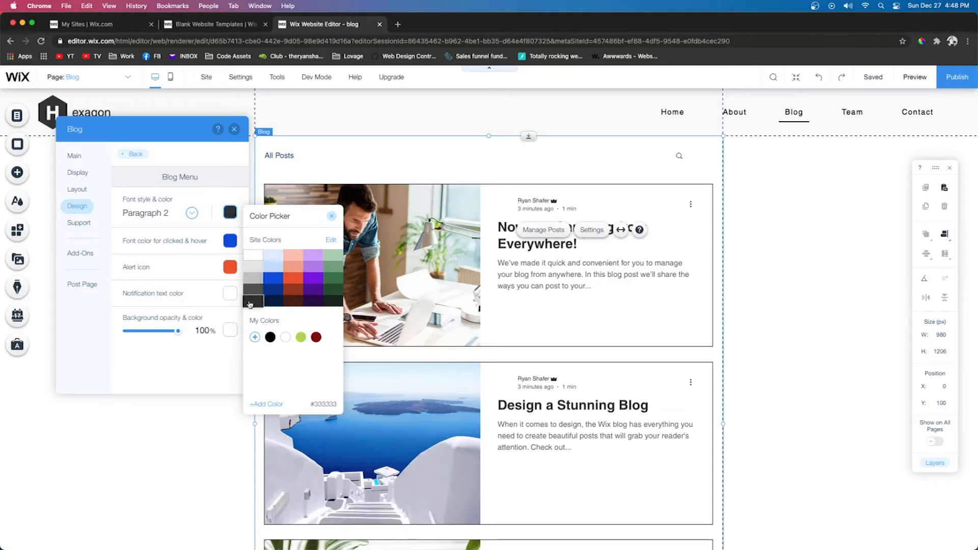
pyautogui.click(150, 198)
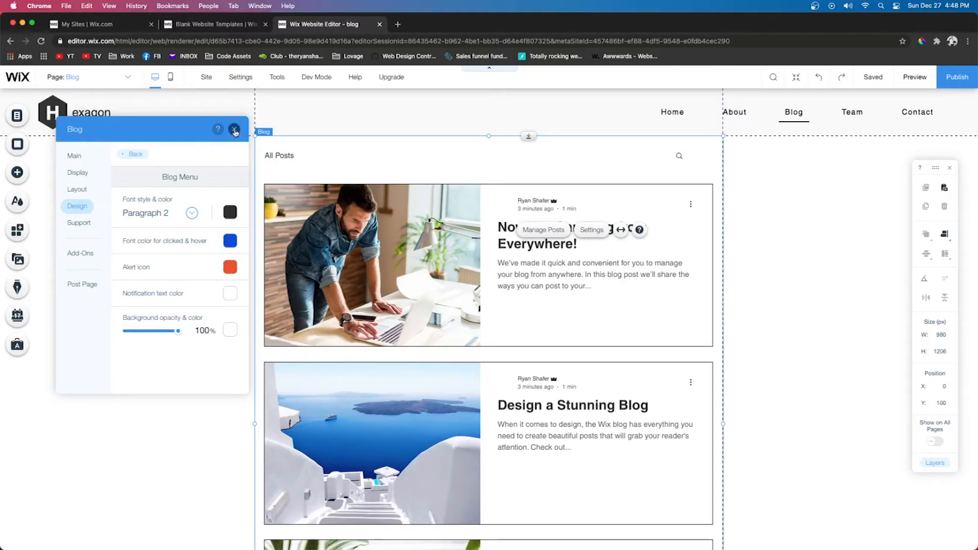
pyautogui.click(234, 129)
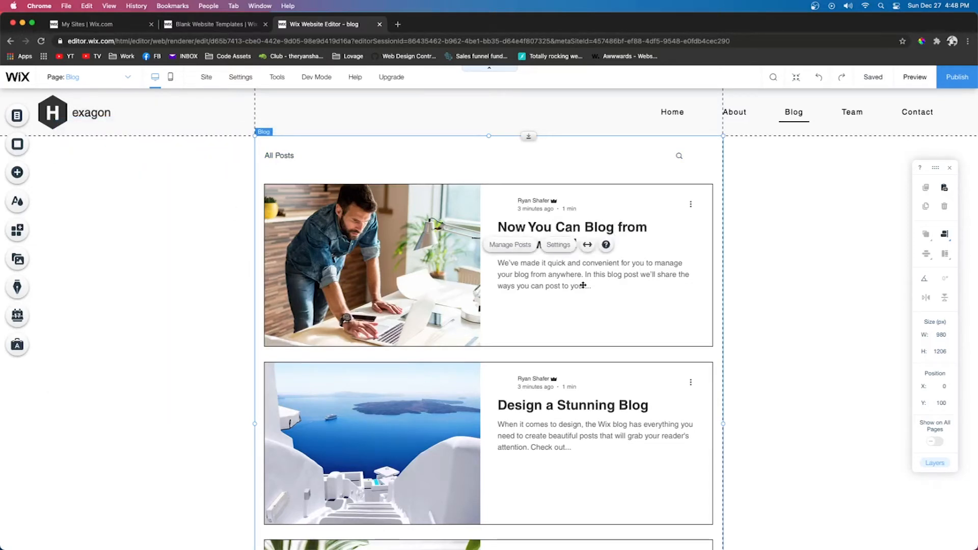
# Step: Review the site's color theme and text themes, and look over the list of site and blog pages
pyautogui.click(19, 207)
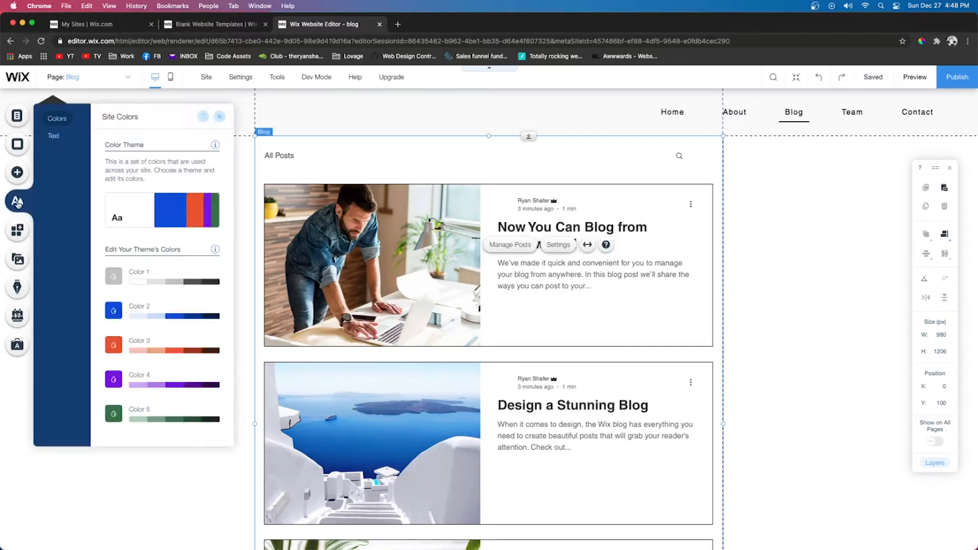
pyautogui.click(54, 137)
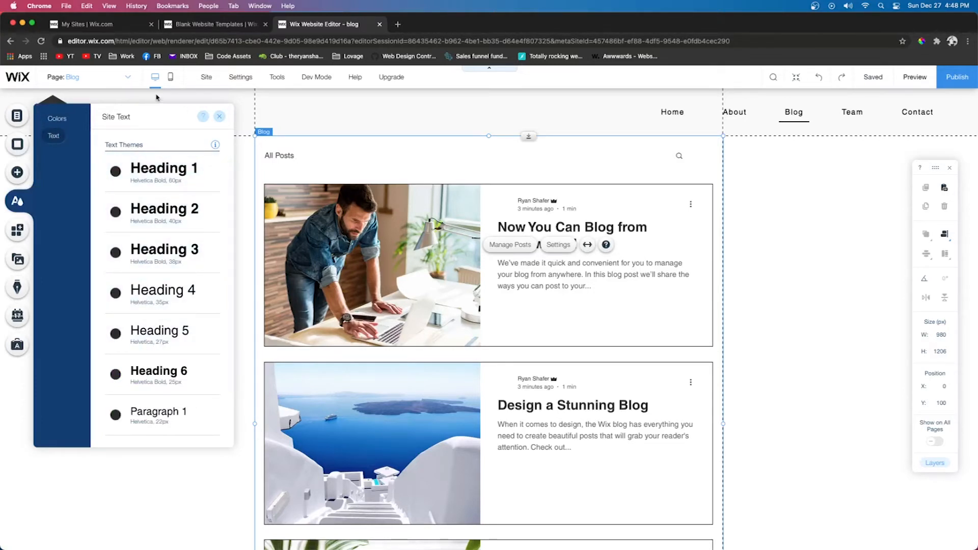
pyautogui.click(100, 77)
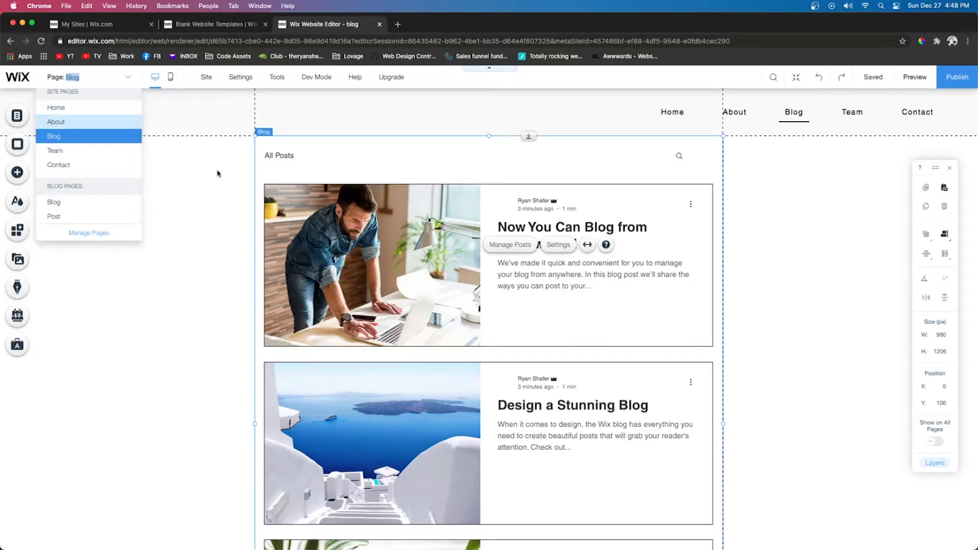
pyautogui.click(337, 238)
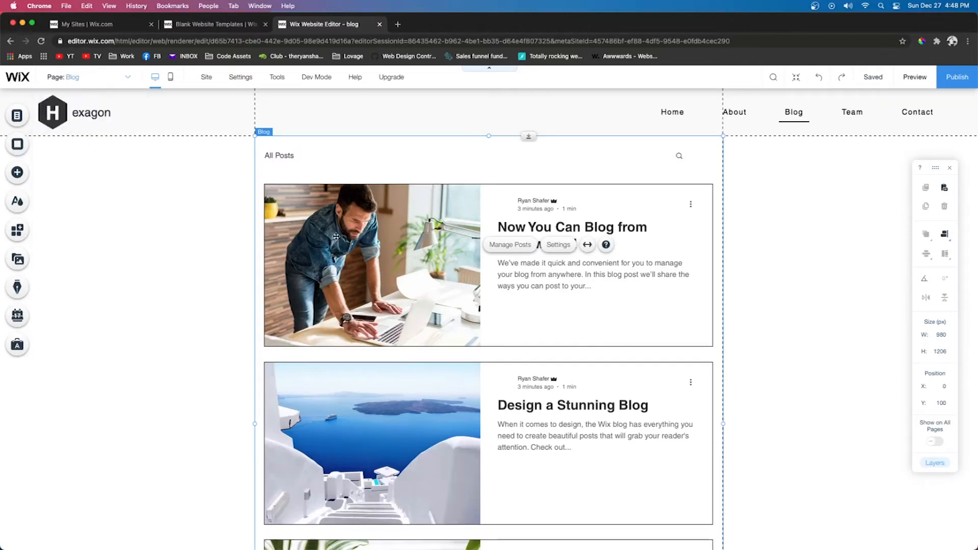
# Step: Look through the fonts available for the blog menu text in the blog's design settings, leaving the font as it is
pyautogui.click(558, 245)
pyautogui.click(58, 212)
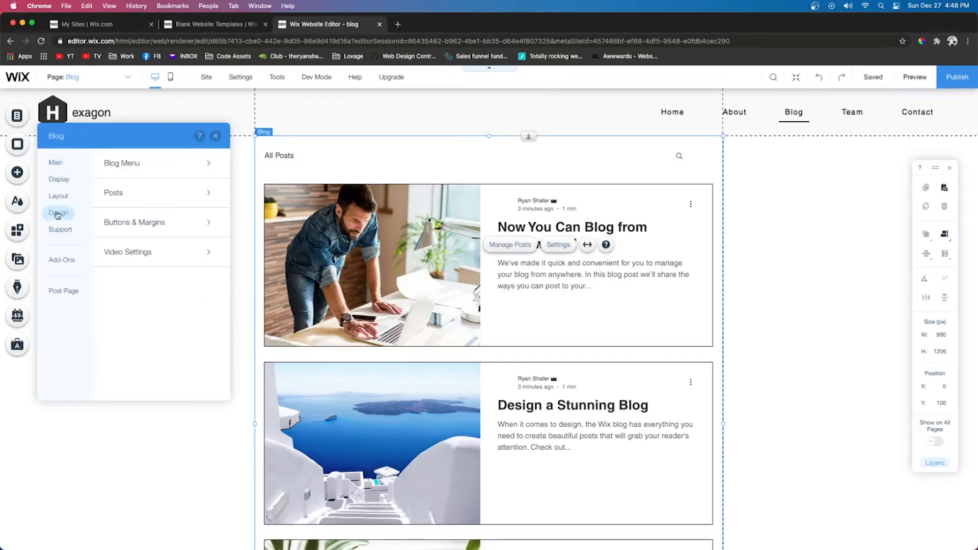
pyautogui.click(141, 162)
pyautogui.click(127, 219)
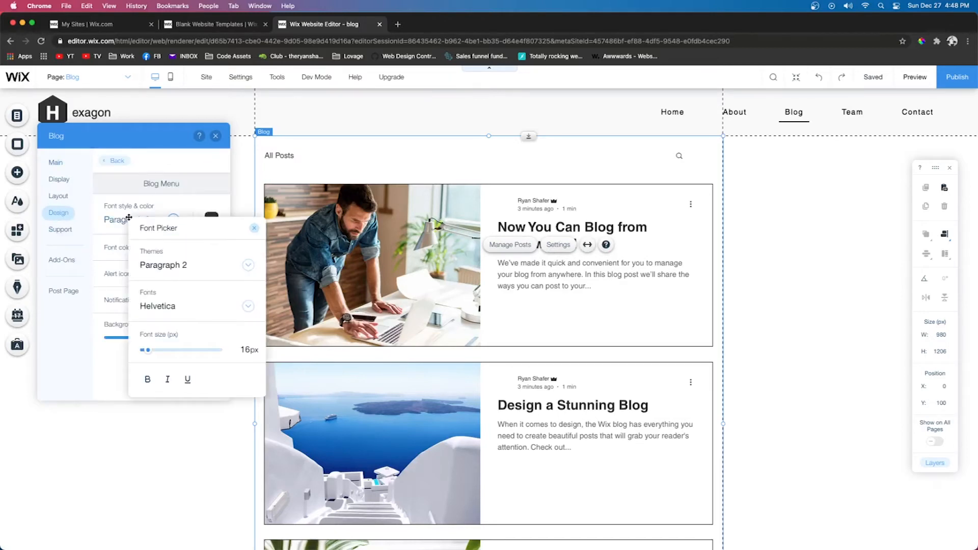
pyautogui.click(165, 307)
pyautogui.scroll(-5, 178, 410)
pyautogui.scroll(2, 186, 410)
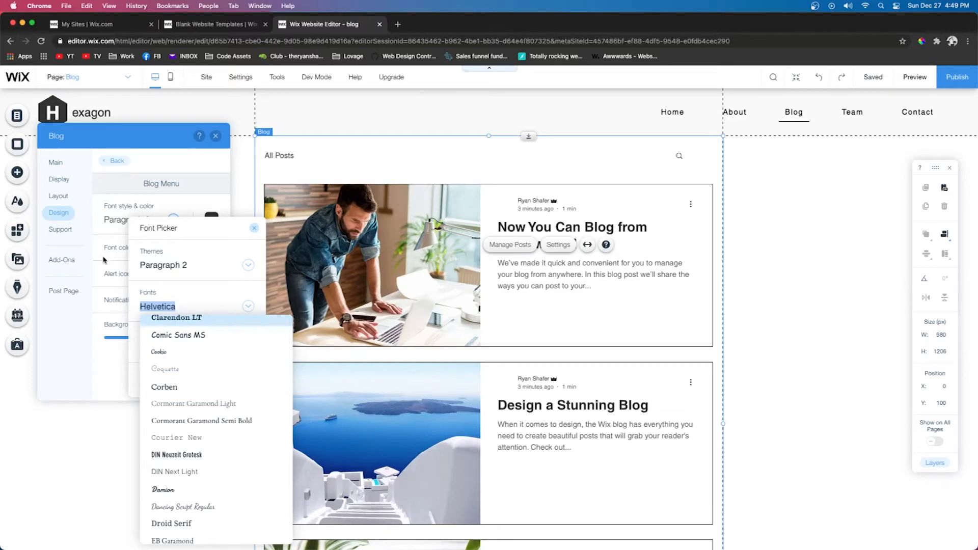
pyautogui.click(104, 260)
pyautogui.click(113, 160)
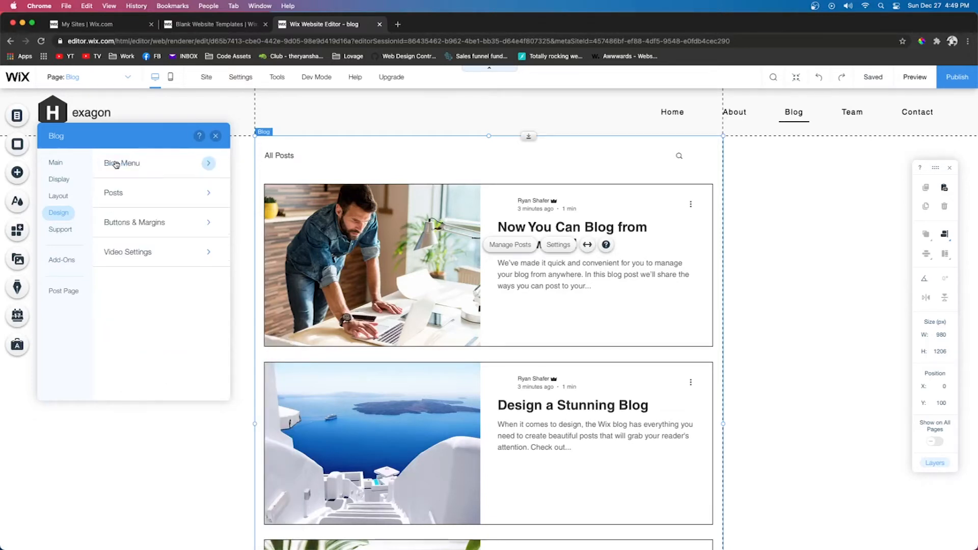
# Step: Try Helvetica Light for the post titles in the all-posts feed, and set them back to Helvetica Bold
pyautogui.click(133, 197)
pyautogui.click(137, 254)
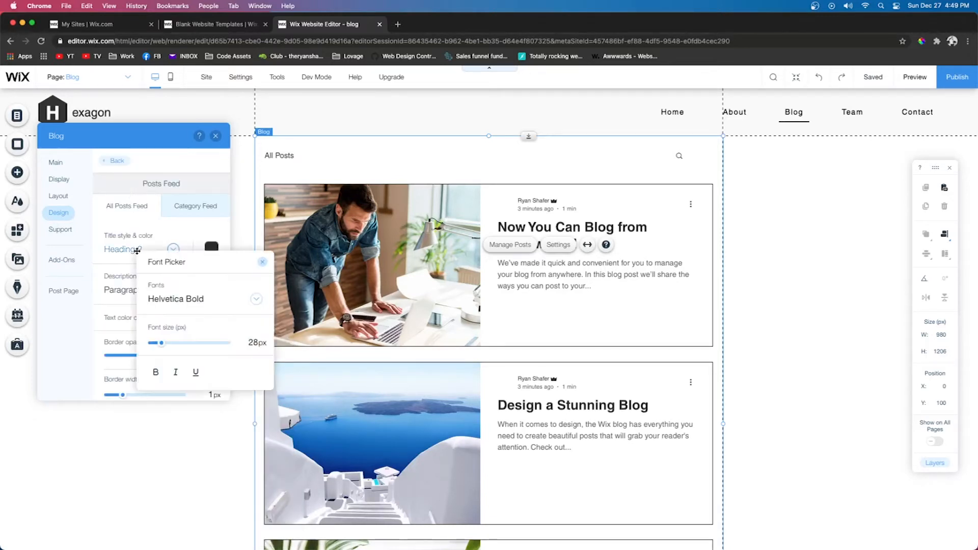
pyautogui.click(191, 304)
pyautogui.click(189, 336)
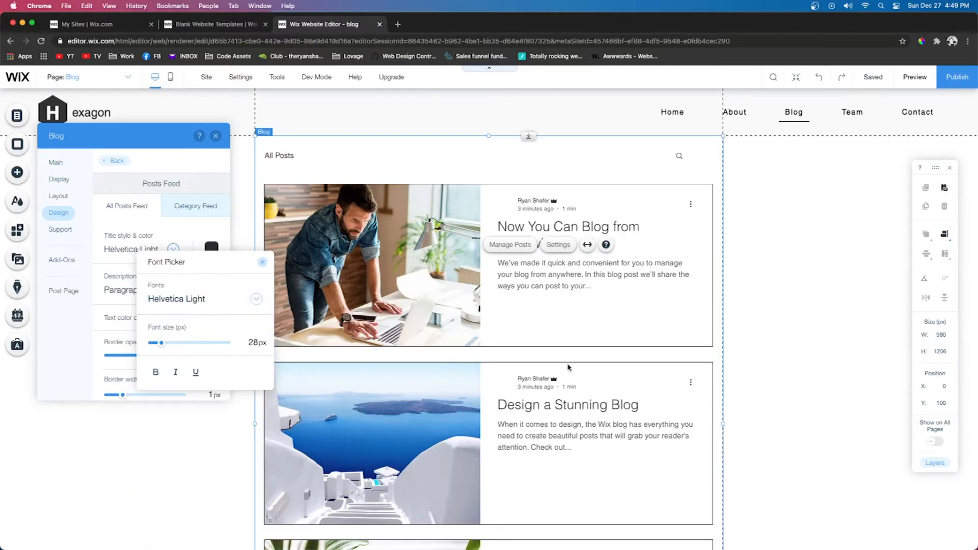
pyautogui.click(198, 300)
pyautogui.scroll(1, 187, 316)
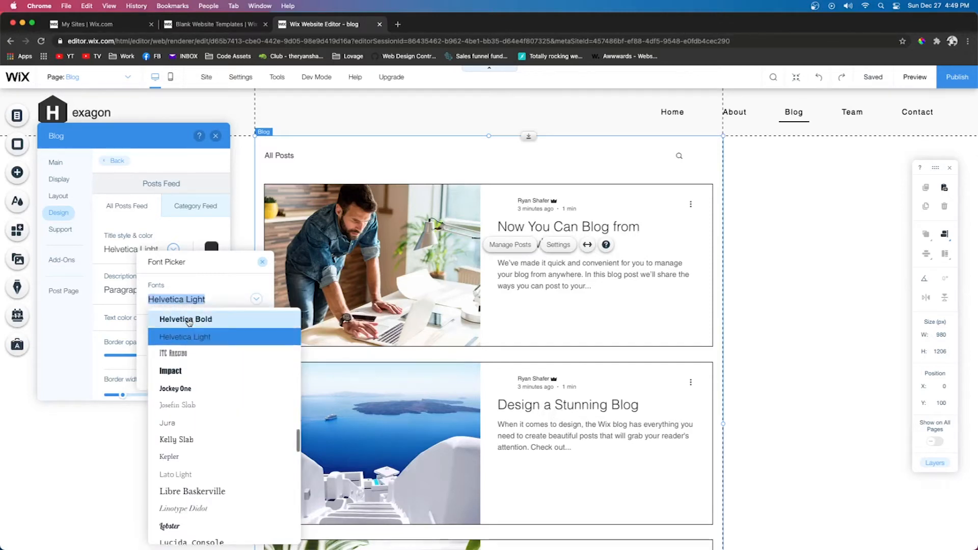
pyautogui.click(188, 319)
pyautogui.click(225, 250)
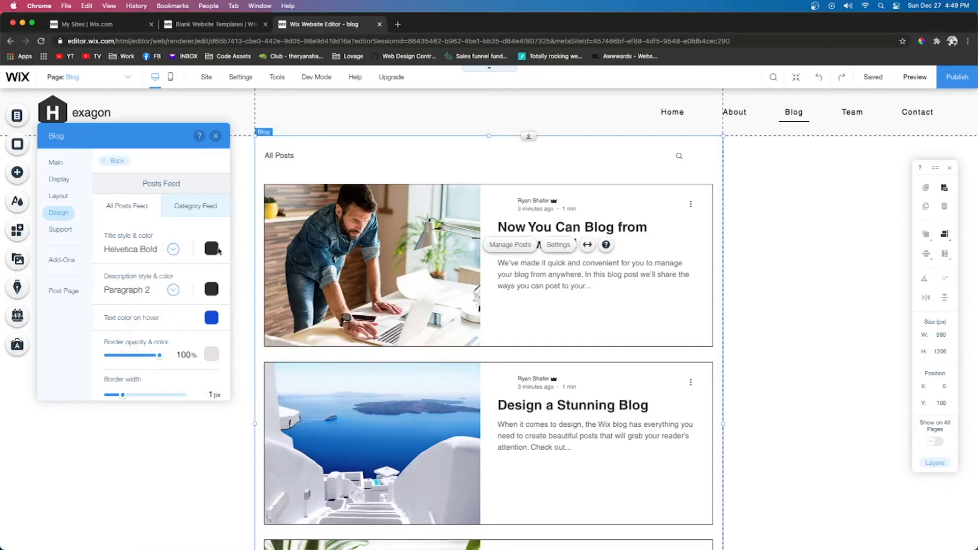
# Step: Try blue as the post title color in the all-posts feed, restore the dark gray, and leave the posts design settings
pyautogui.click(214, 249)
pyautogui.click(258, 317)
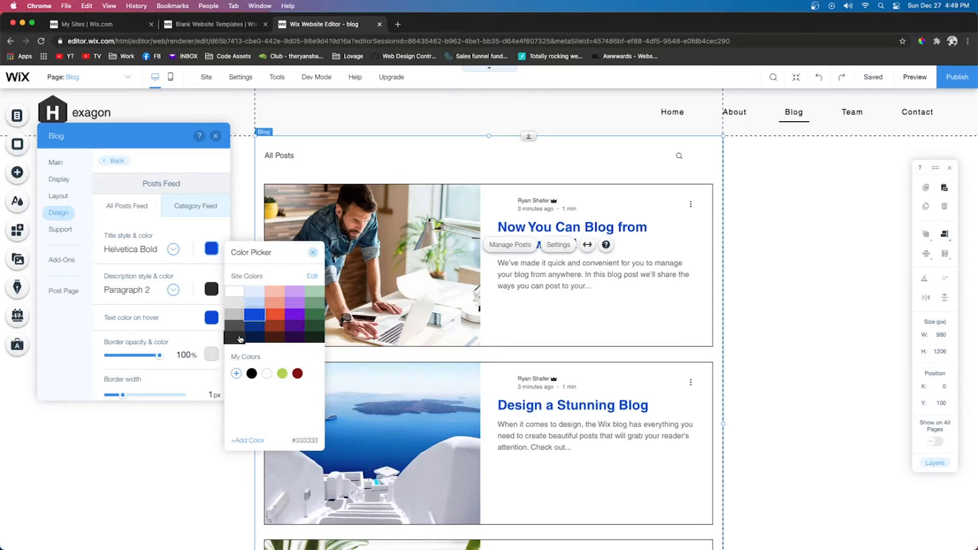
pyautogui.click(237, 340)
pyautogui.click(117, 161)
# Step: Review the blog's buttons and margins design options and its video settings
pyautogui.click(141, 229)
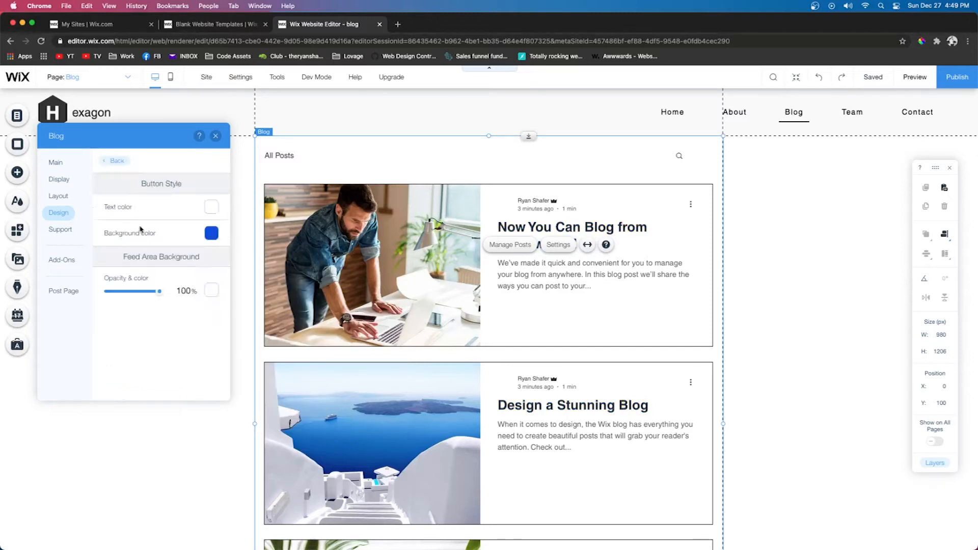
pyautogui.click(117, 161)
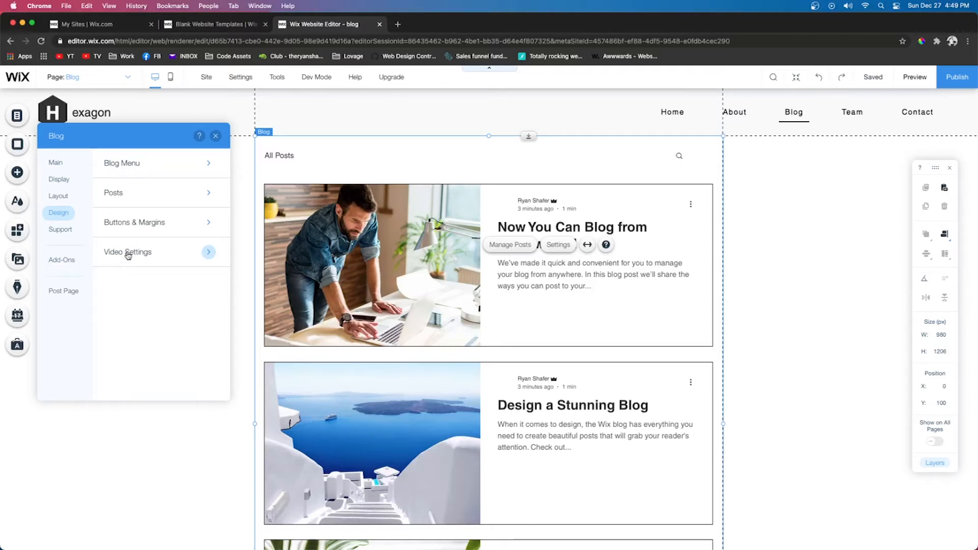
pyautogui.click(127, 253)
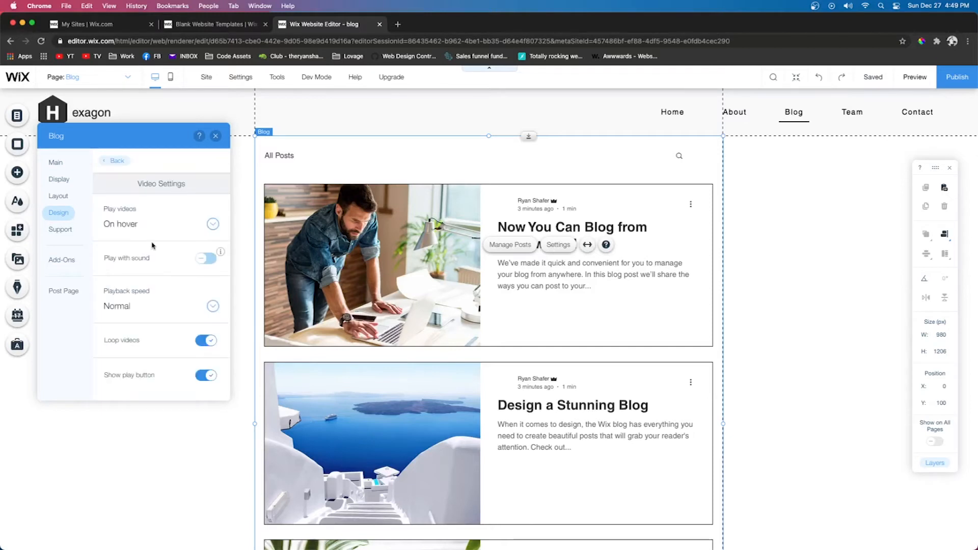
pyautogui.click(113, 162)
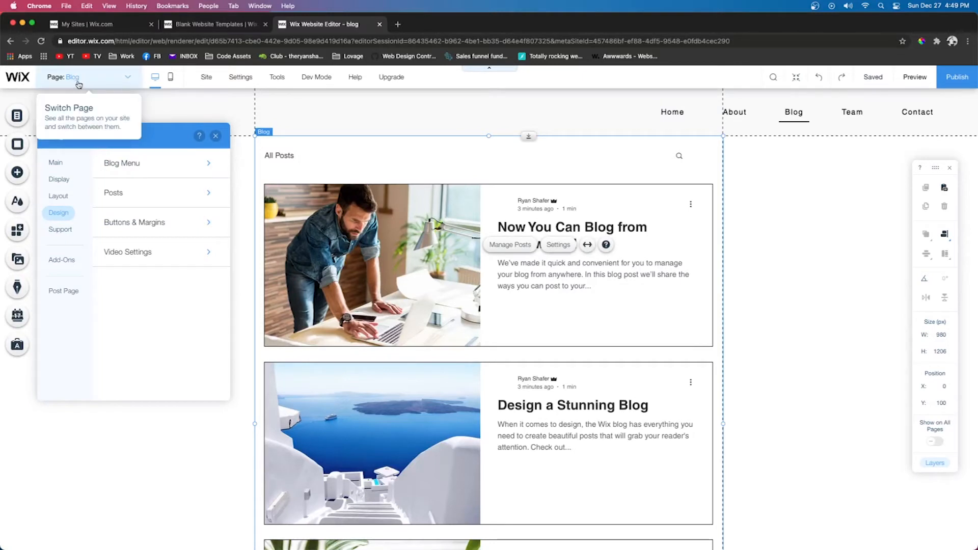
# Step: Switch to the blog's Post page and review which elements its display settings show on a post
pyautogui.click(108, 82)
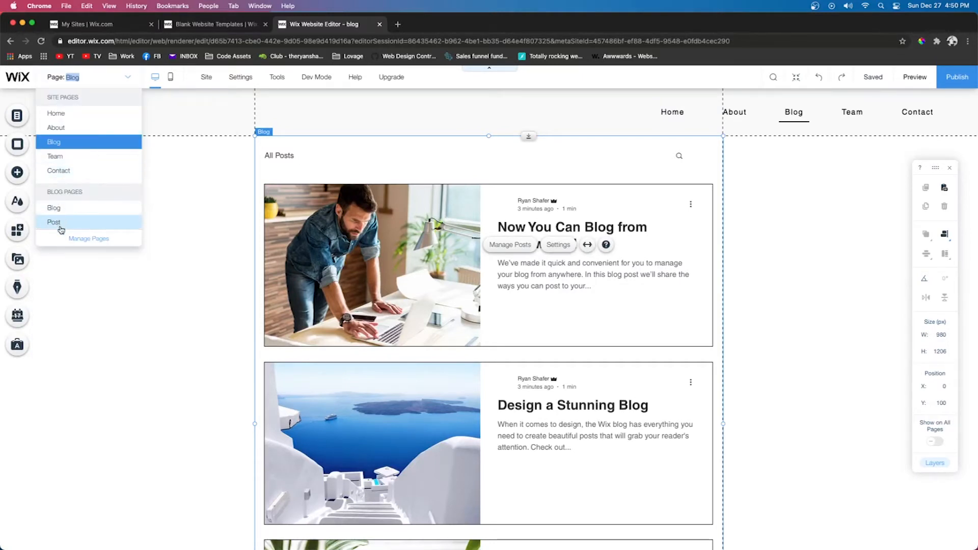
pyautogui.click(59, 222)
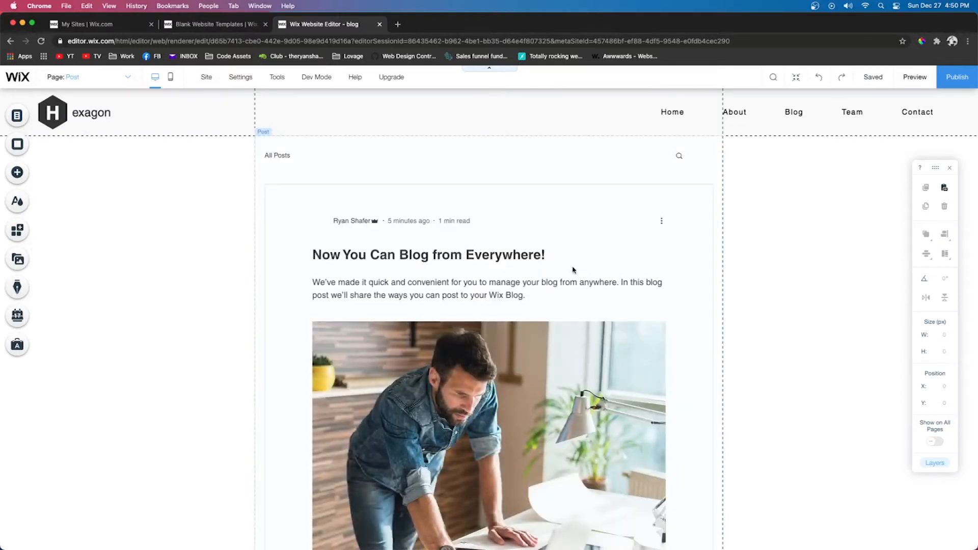
pyautogui.click(574, 266)
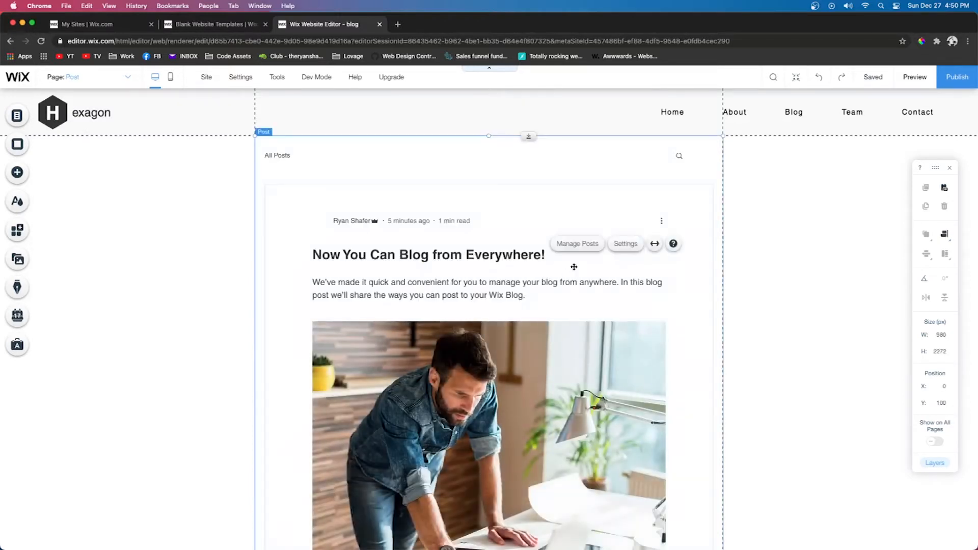
pyautogui.click(626, 244)
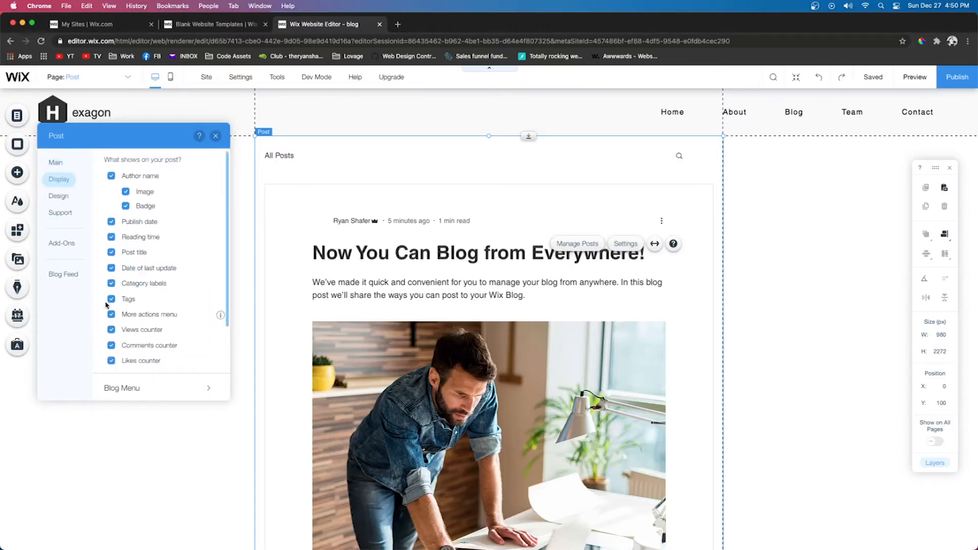
pyautogui.scroll(-4, 133, 265)
pyautogui.scroll(4, 134, 264)
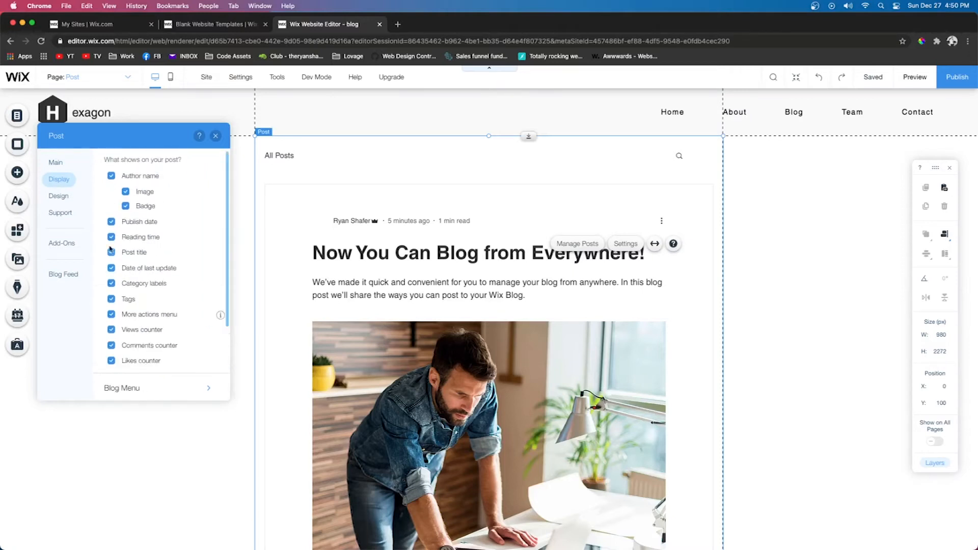
# Step: Review the design and font options of the post page's navigation menu, and close the post settings
pyautogui.click(57, 199)
pyautogui.click(142, 164)
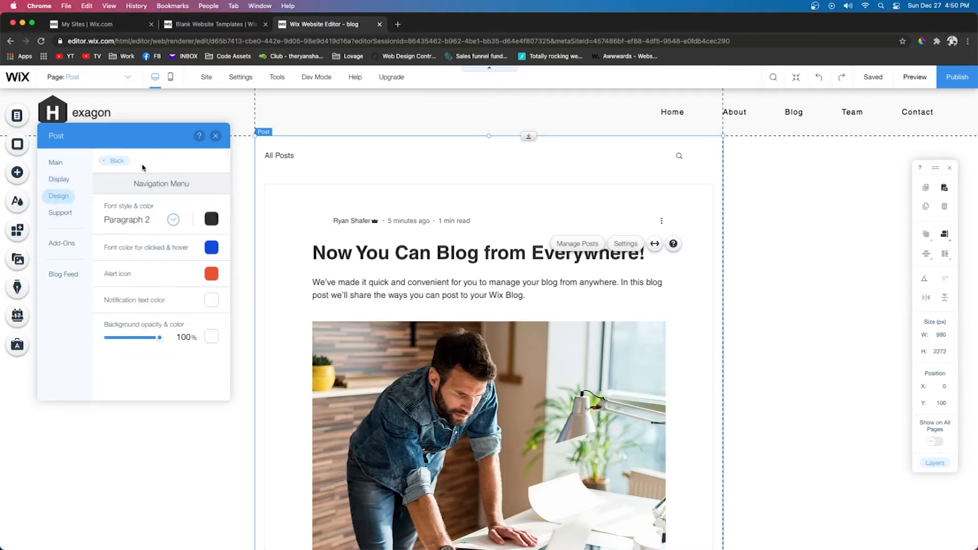
pyautogui.click(130, 223)
pyautogui.click(160, 312)
pyautogui.click(115, 234)
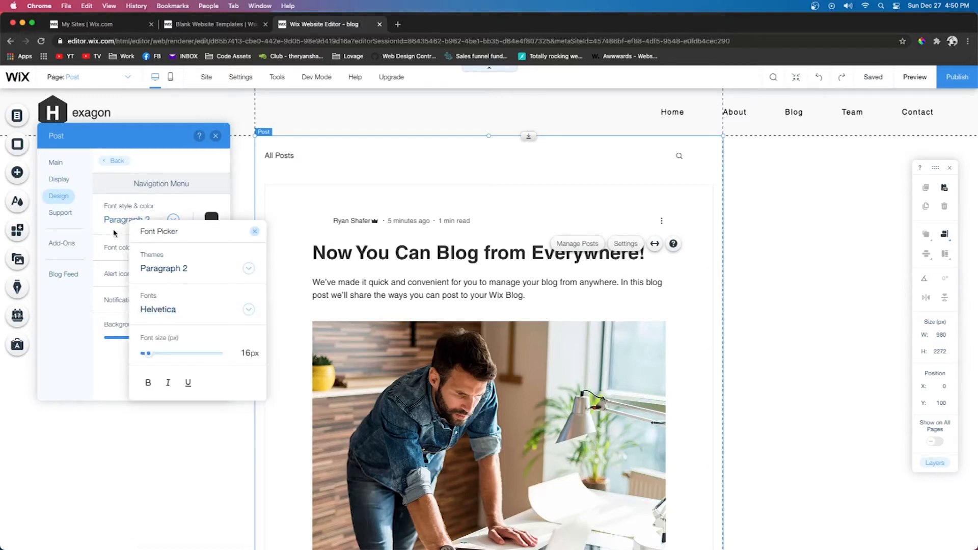
pyautogui.click(113, 245)
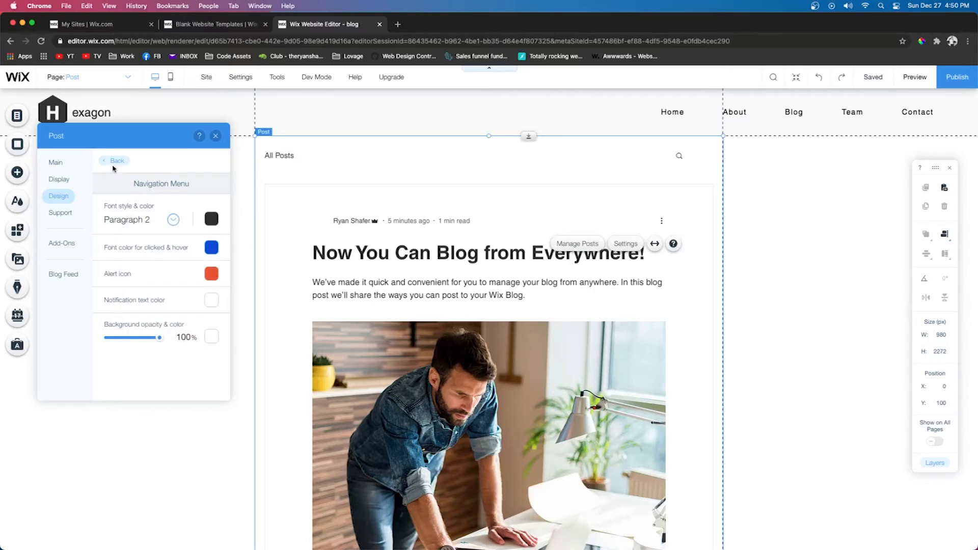
pyautogui.click(517, 218)
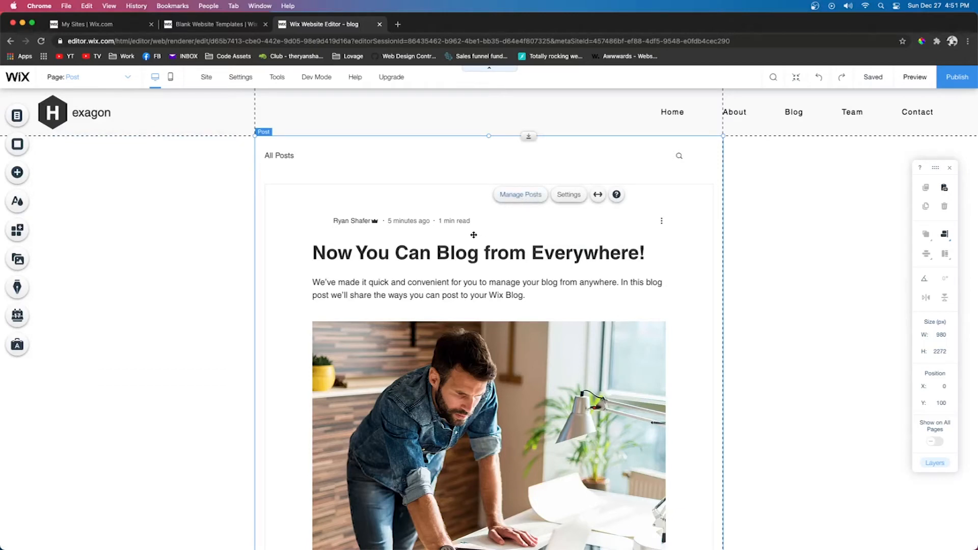
# Step: Open the blog's post management and move all published sample posts to the trash
pyautogui.click(516, 200)
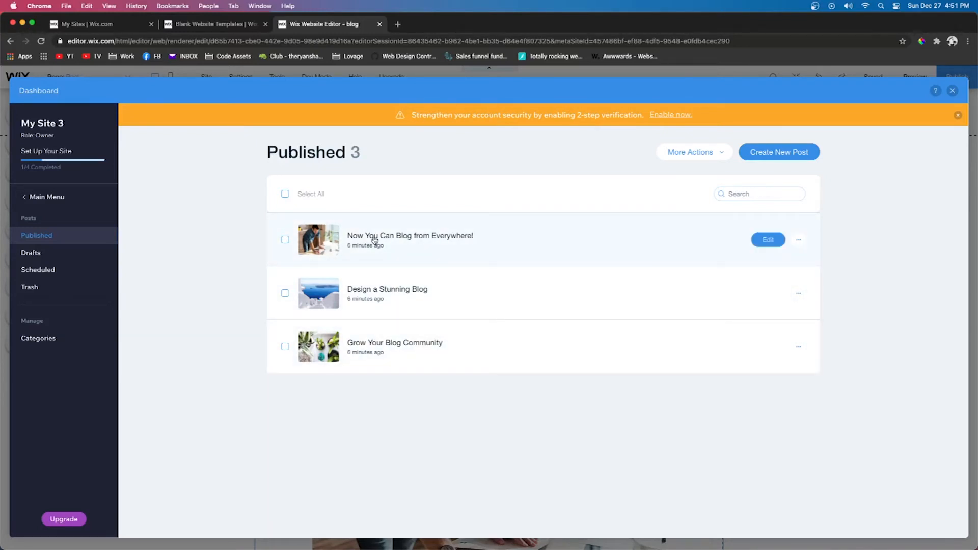
pyautogui.click(284, 196)
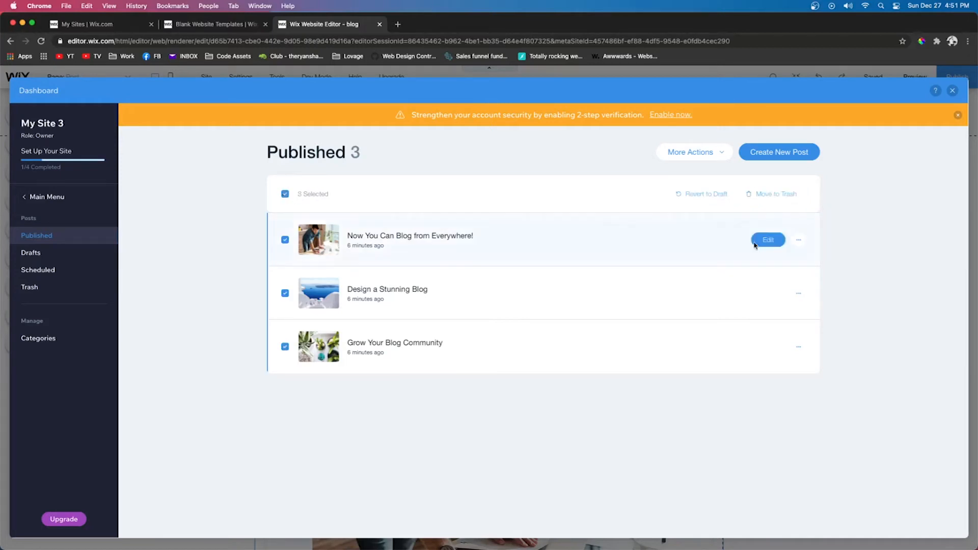
pyautogui.click(773, 198)
pyautogui.click(595, 355)
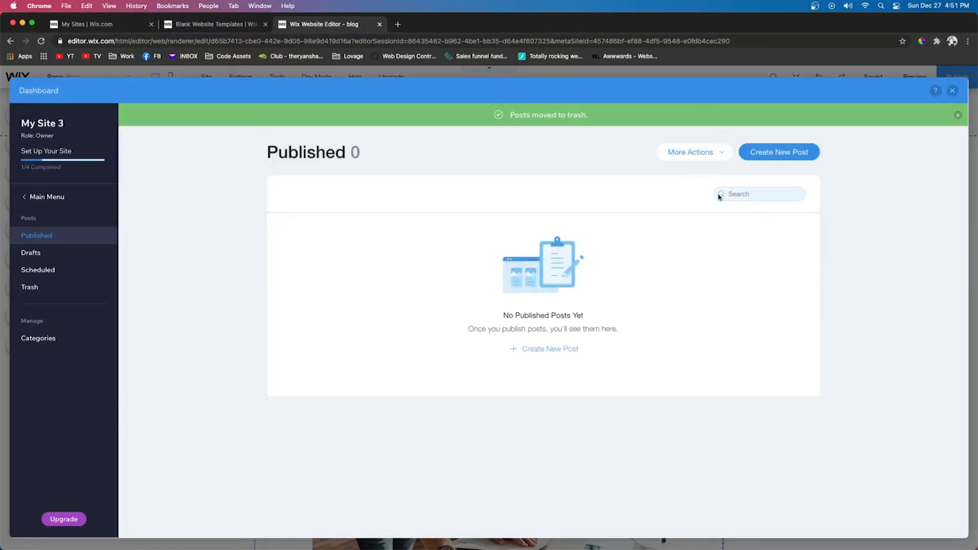
# Step: Create a new blog post titled "Hexagon Inc is a Music Blog"
pyautogui.click(772, 153)
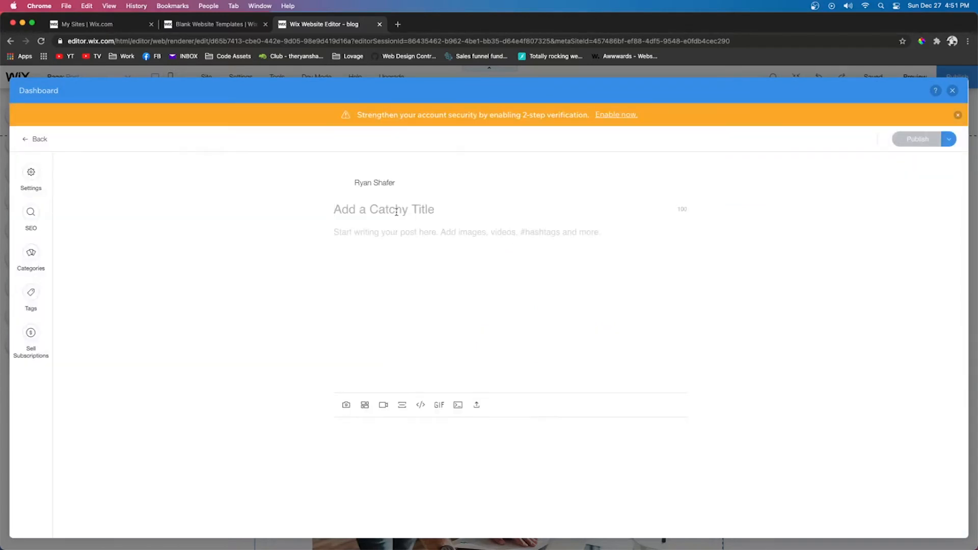
pyautogui.write('Hexagon Inc is a Music Blog')
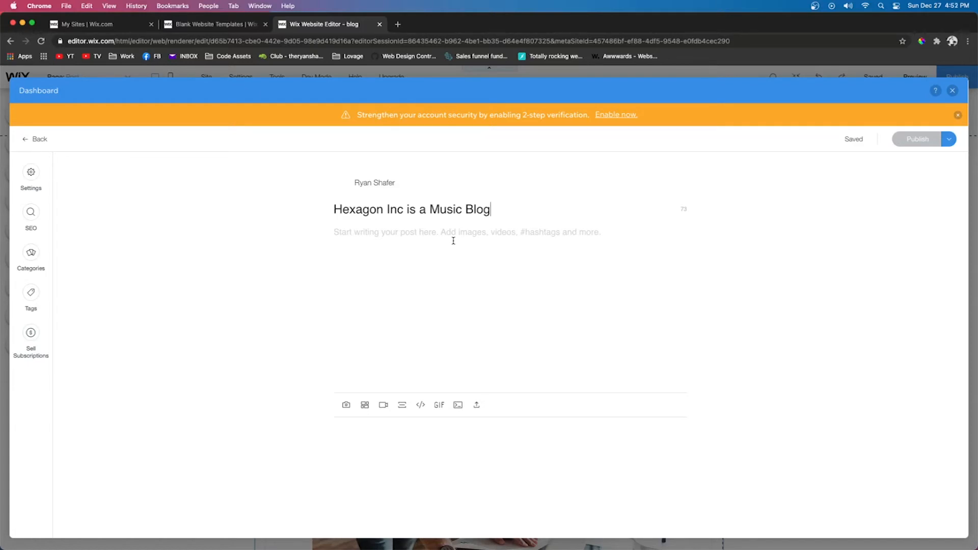
pyautogui.click(454, 241)
pyautogui.moveTo(491, 210); pyautogui.dragTo(525, 214)
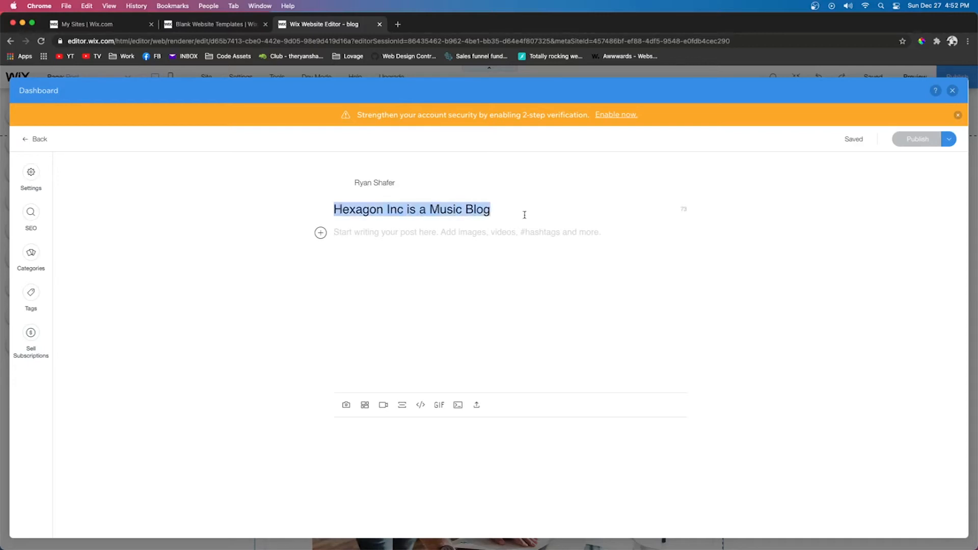
# Step: Write the post body "Hexagon Inc. is a music blog that breaks down popular songs from several different genres."
pyautogui.click(366, 233)
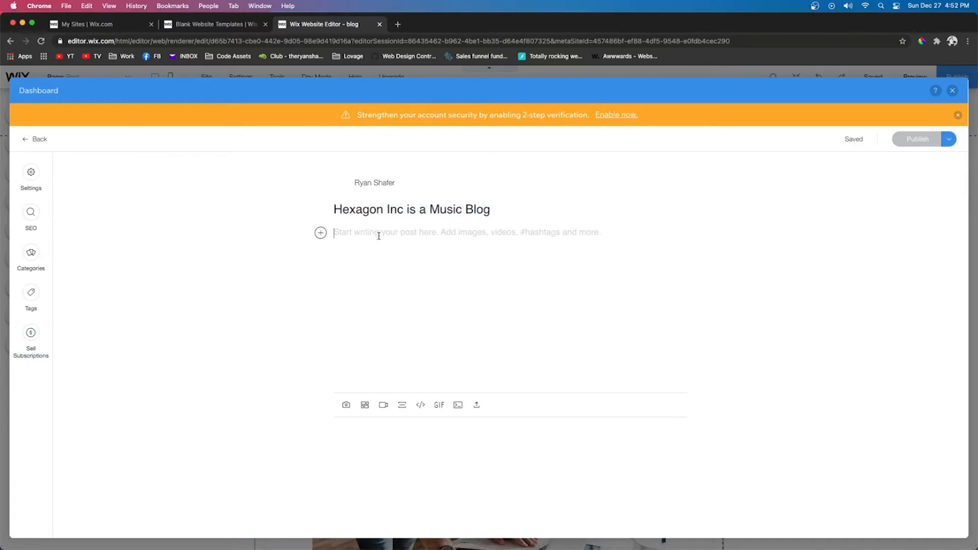
pyautogui.write('asdfjhsdfad')
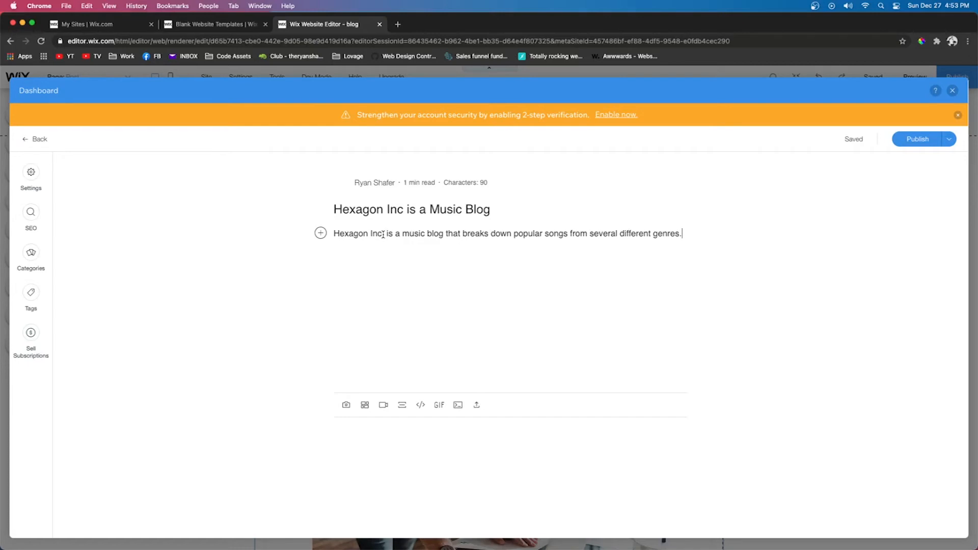
# Step: Make "Hexagon Inc" bold at the start of the post's body text
pyautogui.moveTo(383, 235); pyautogui.dragTo(330, 237)
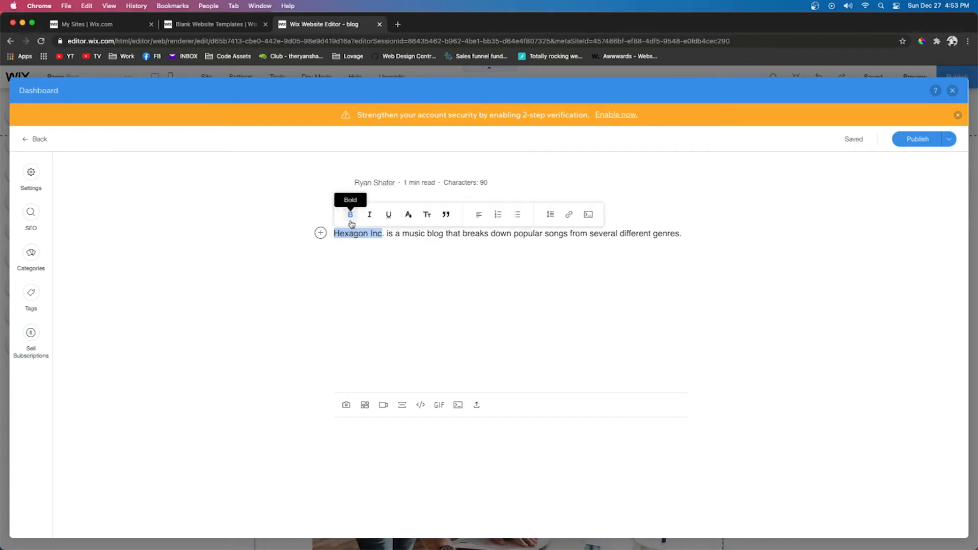
pyautogui.click(351, 224)
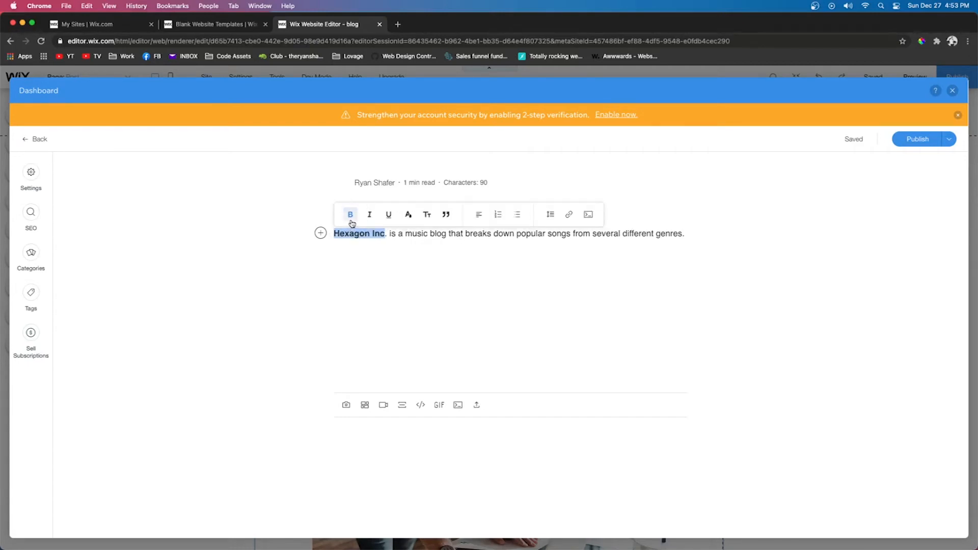
# Step: Try the larger title style on the body paragraph, return it to normal text, and format it as a quote
pyautogui.click(427, 216)
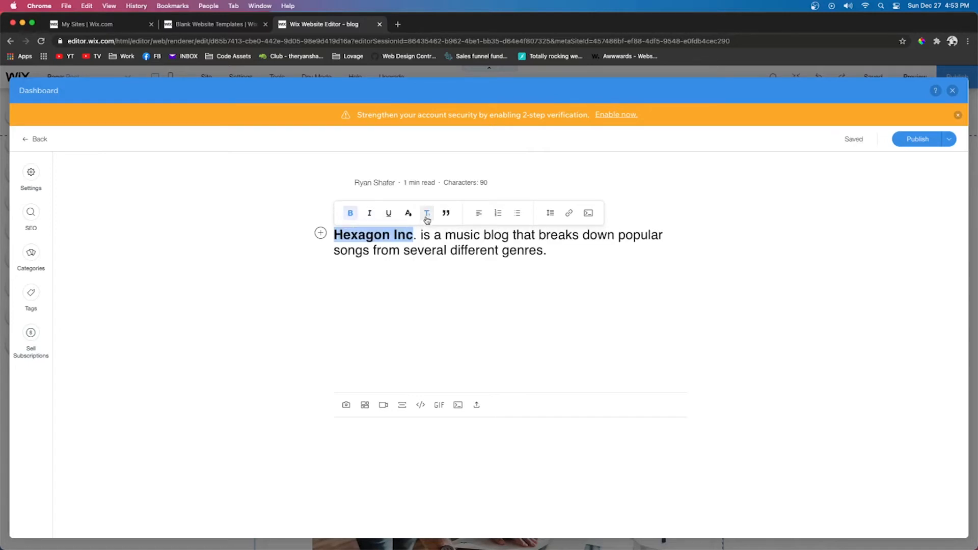
pyautogui.click(427, 217)
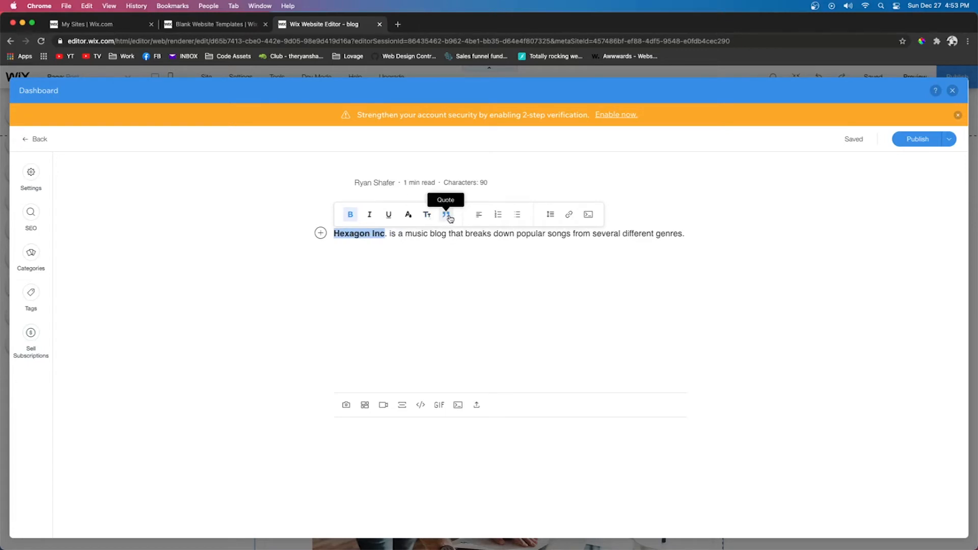
pyautogui.click(447, 215)
pyautogui.click(442, 311)
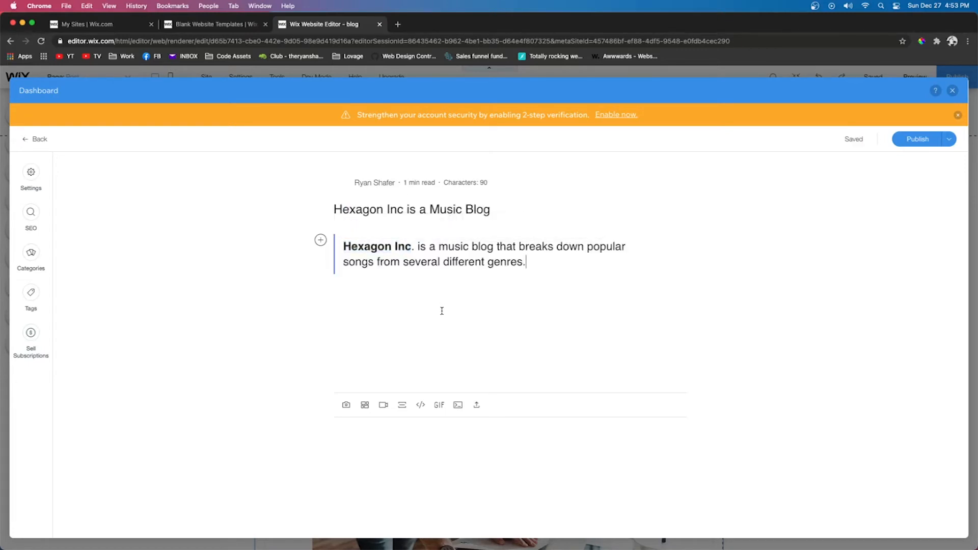
# Step: Undo the quote formatting on the body paragraph and color the bold "Hexagon Inc" text red
pyautogui.press('super+z')
pyautogui.click(408, 214)
pyautogui.click(408, 239)
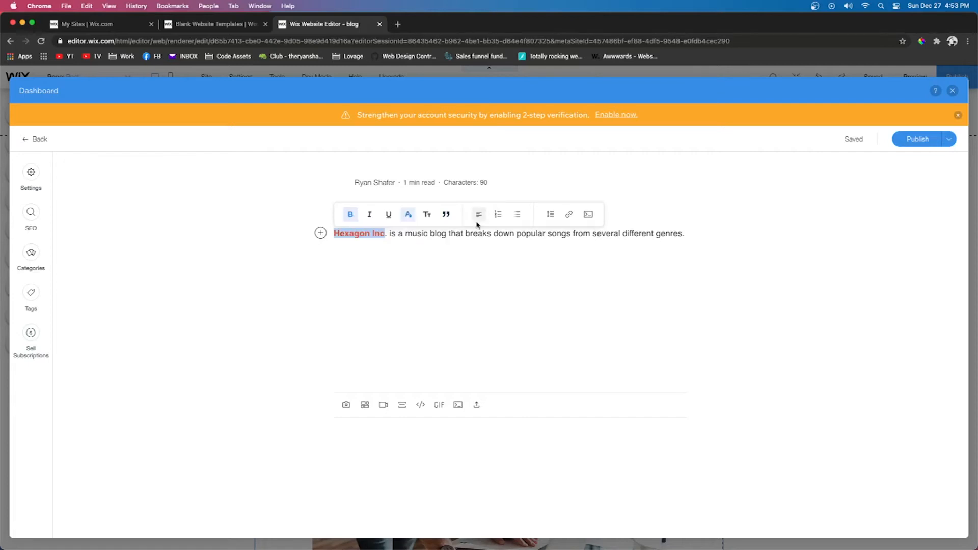
# Step: Try a different alignment on the body paragraph and return it to left alignment
pyautogui.click(478, 220)
pyautogui.click(479, 238)
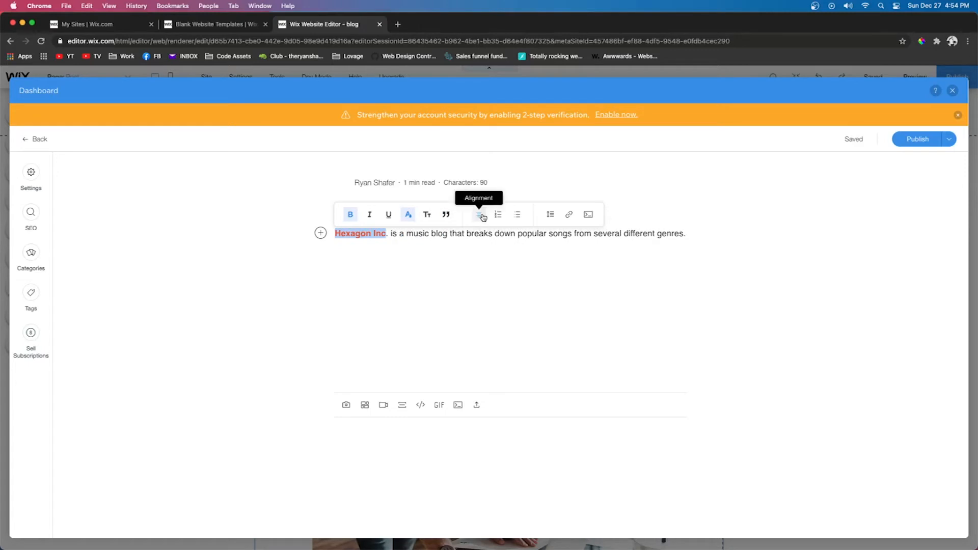
pyautogui.click(483, 217)
pyautogui.click(479, 221)
# Step: Start a new line after the body paragraph and insert a full-width divider there
pyautogui.click(688, 235)
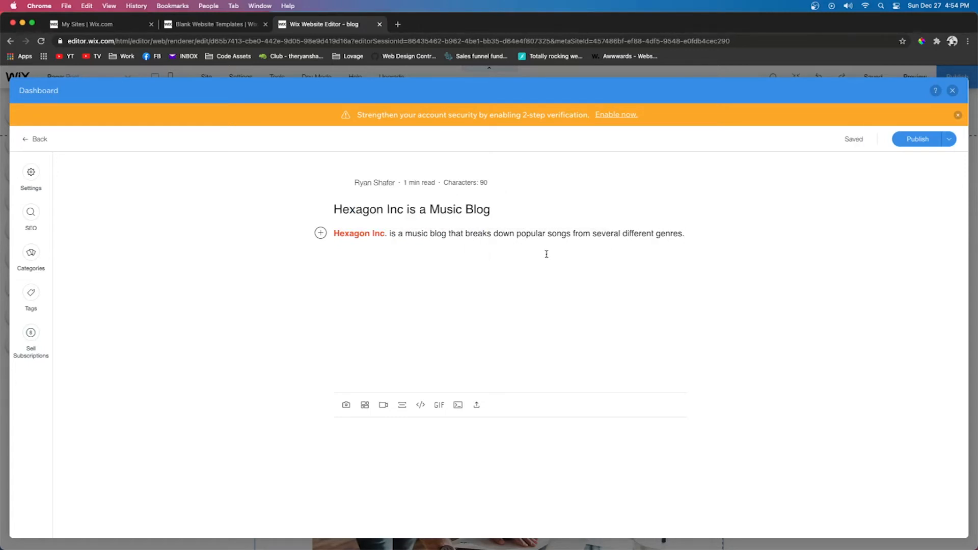
pyautogui.press('Return')
pyautogui.write('asdsd')
pyautogui.click(321, 246)
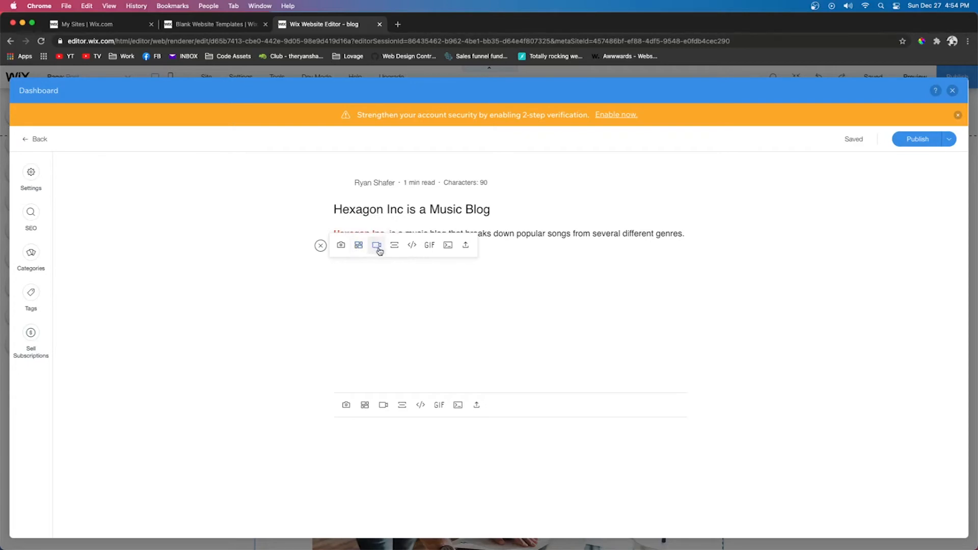
pyautogui.click(395, 247)
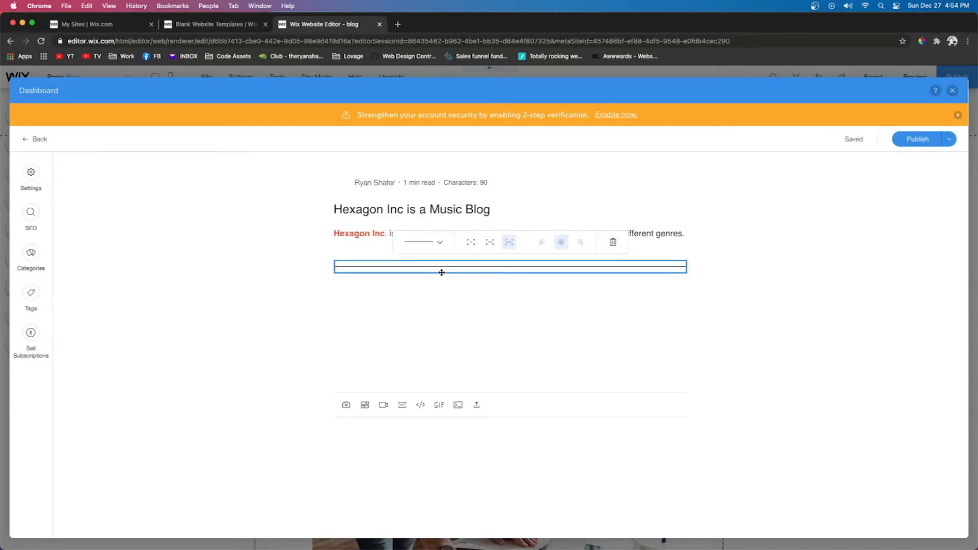
# Step: Insert the Unsplash "music" photo of a smiling man playing guitar below the divider
pyautogui.click(357, 292)
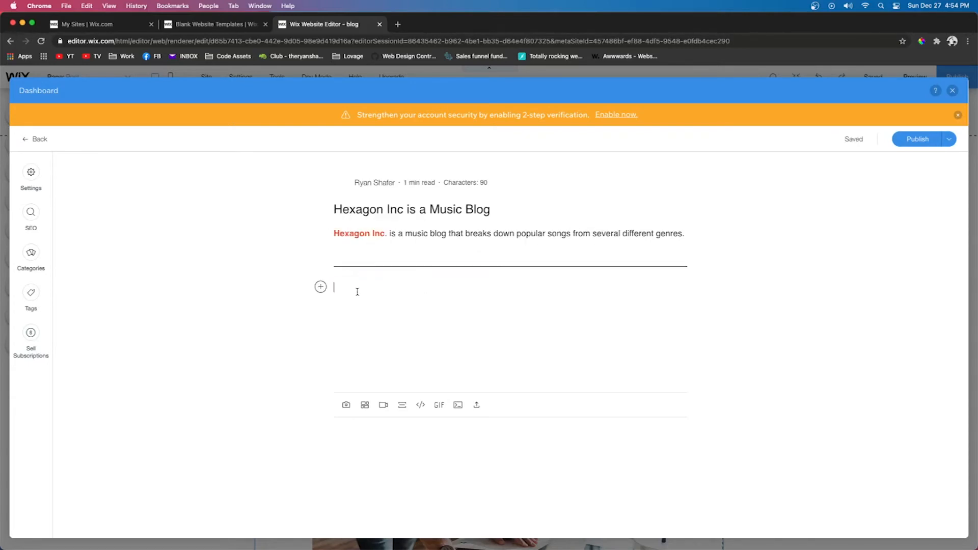
pyautogui.click(321, 287)
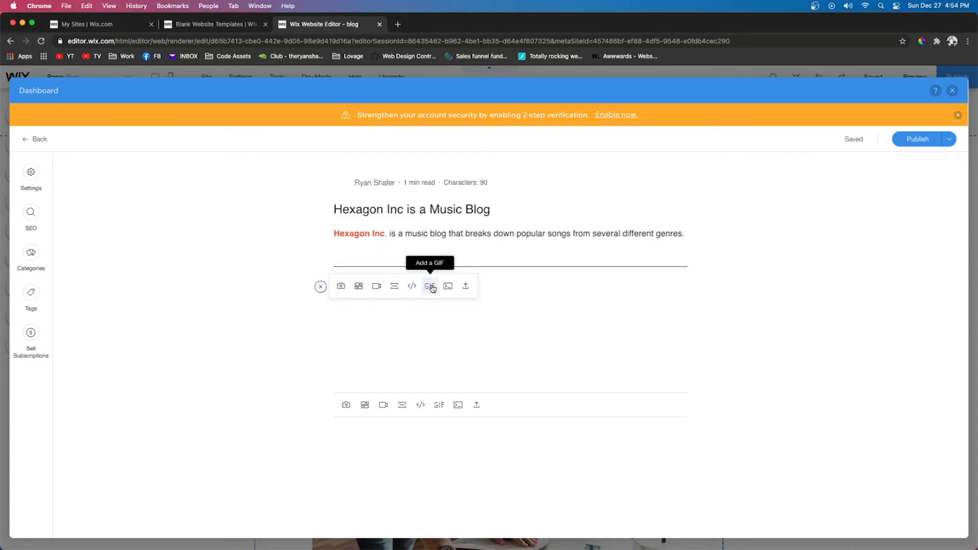
pyautogui.click(340, 288)
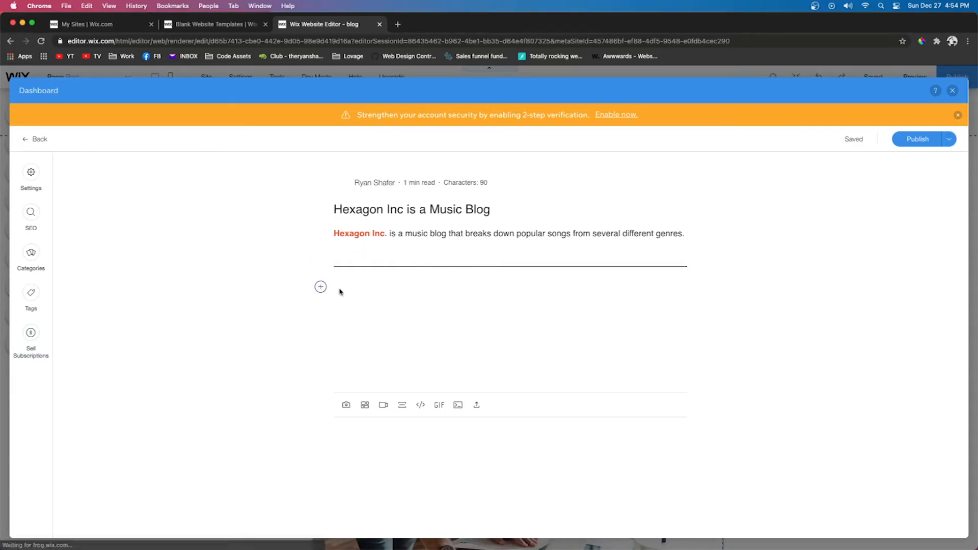
pyautogui.click(136, 328)
pyautogui.click(308, 299)
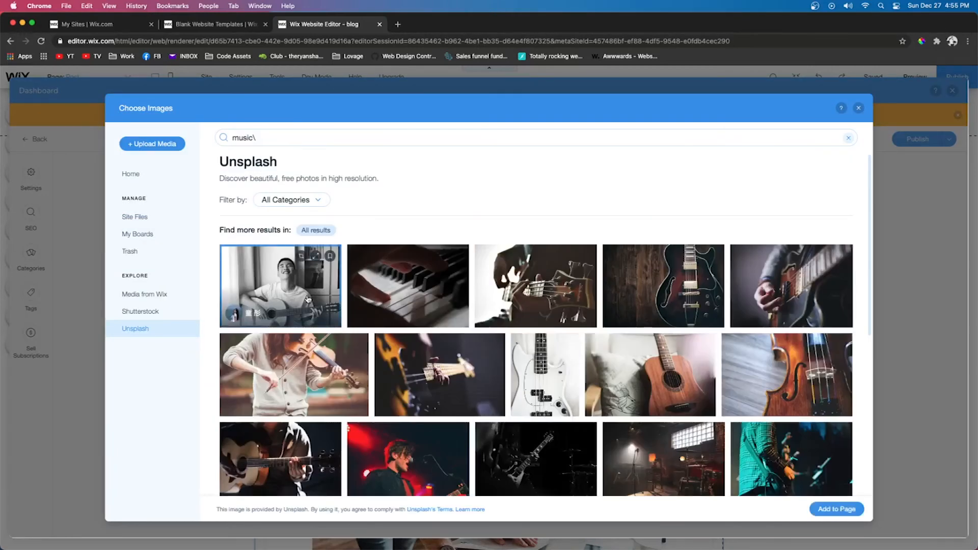
pyautogui.doubleClick(307, 299)
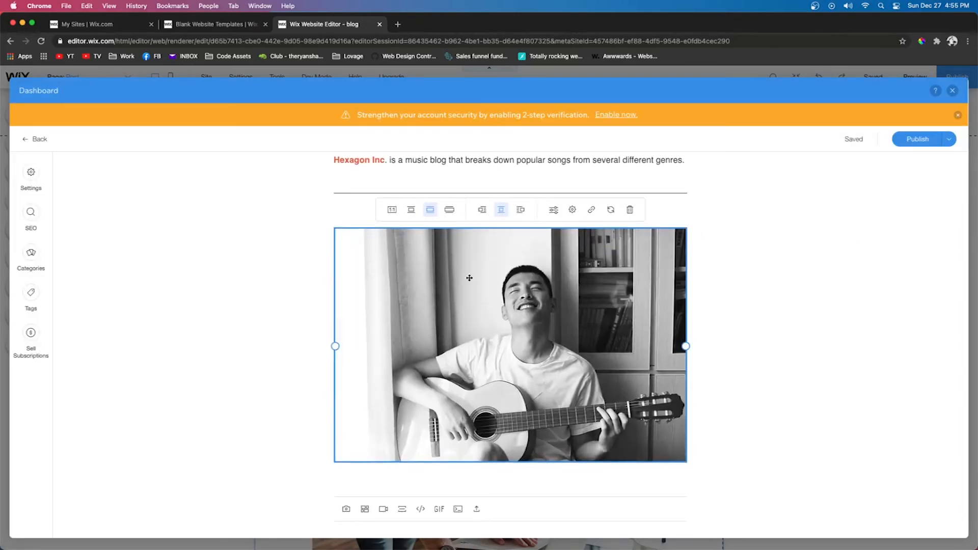
# Step: Try the other size options on the guitar photo, including full width, and return it to the text column's width
pyautogui.click(392, 212)
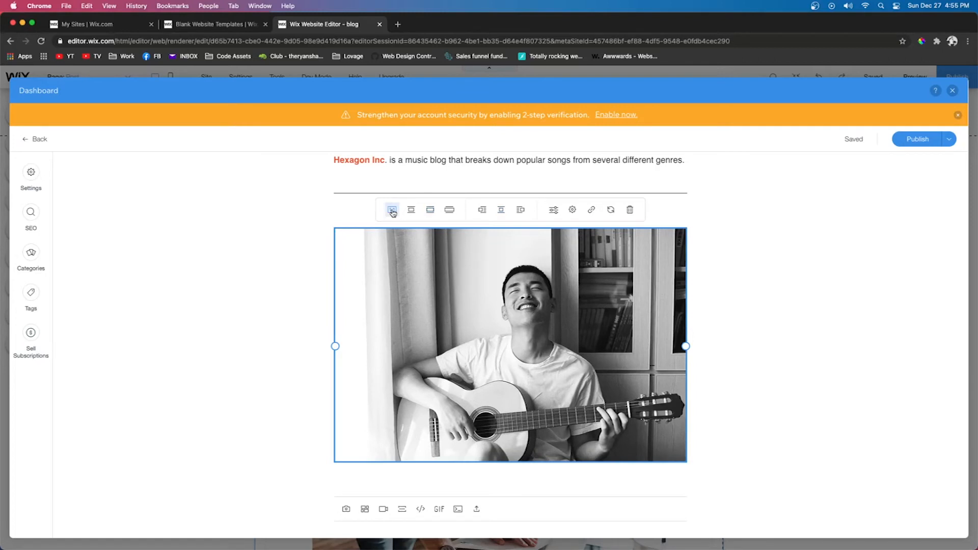
pyautogui.click(430, 284)
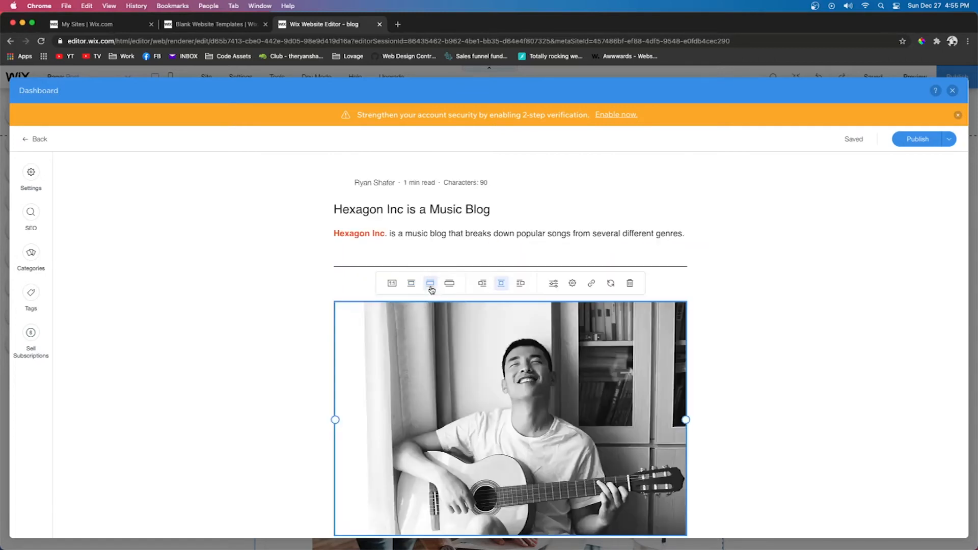
pyautogui.click(451, 288)
pyautogui.scroll(-1, 450, 288)
pyautogui.click(430, 231)
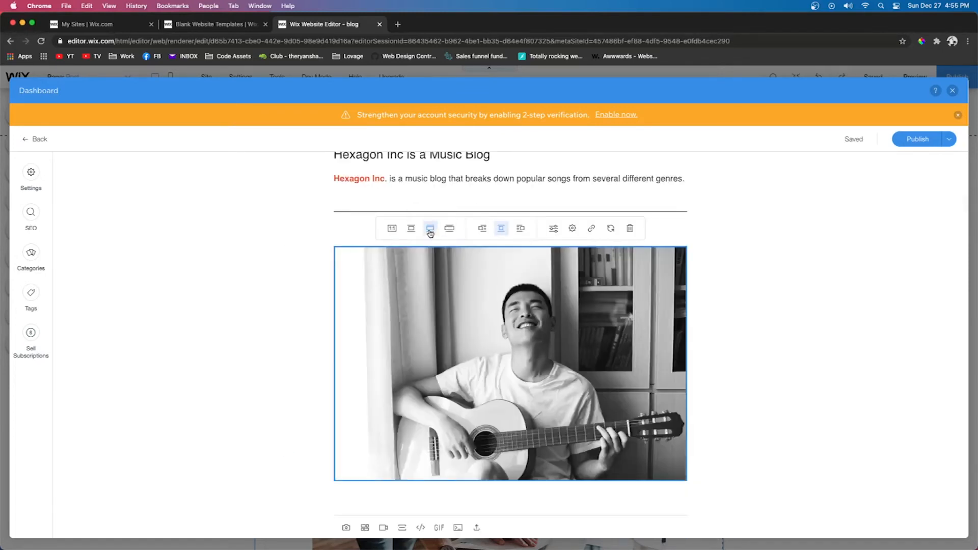
# Step: Try aligning the guitar photo left and right, and return it to the center
pyautogui.click(483, 229)
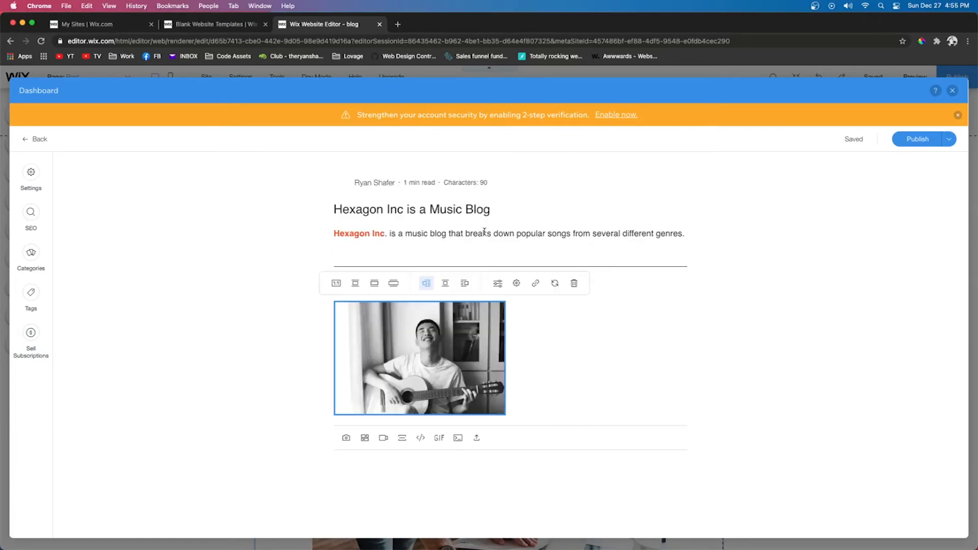
pyautogui.click(464, 283)
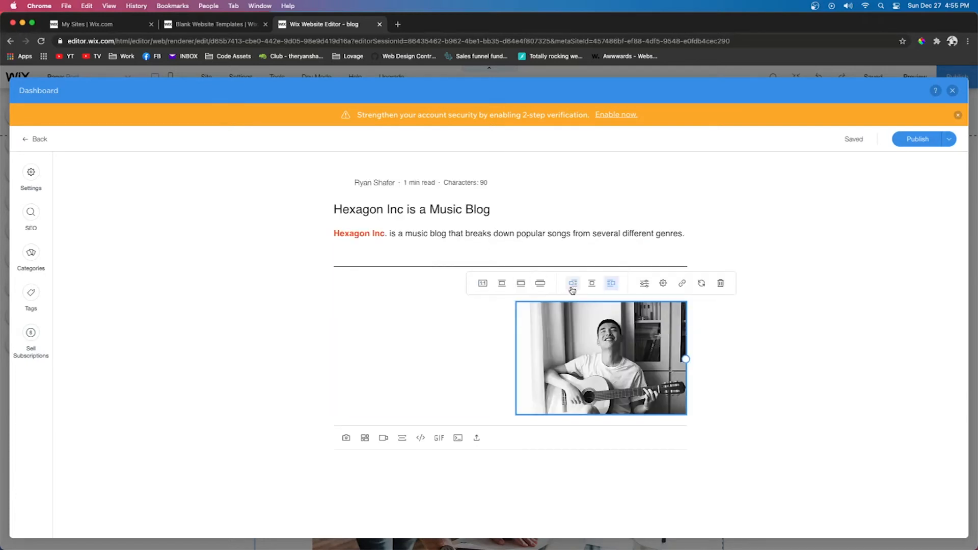
pyautogui.click(593, 284)
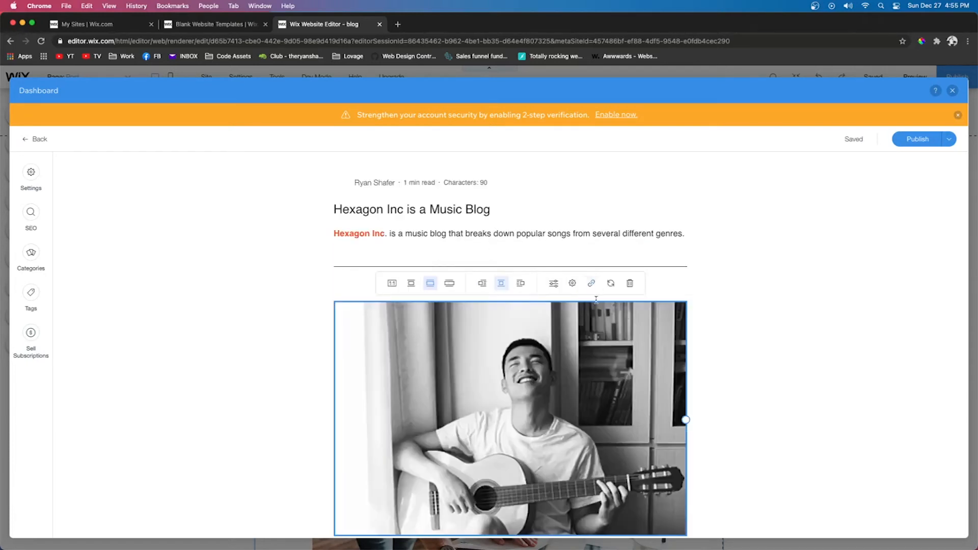
# Step: View the guitar photo in Photo Studio without saving changes, and enter "asdasdasd" as its caption and alt text
pyautogui.click(555, 286)
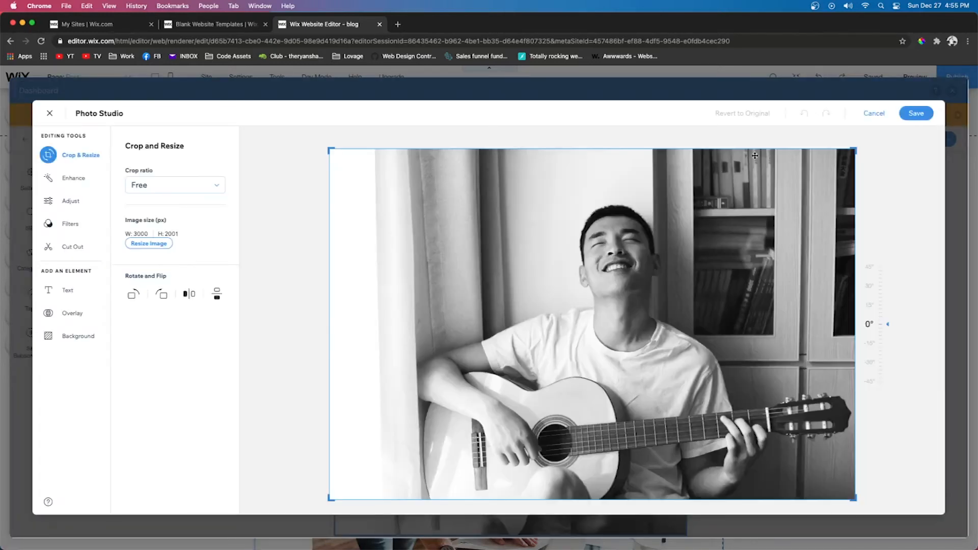
pyautogui.click(881, 115)
pyautogui.click(573, 285)
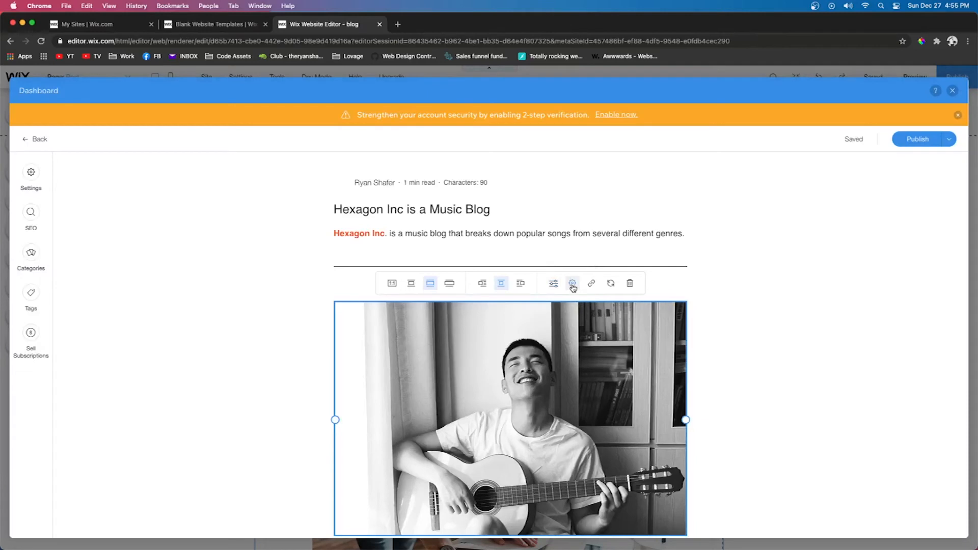
pyautogui.write('asdasdasd')
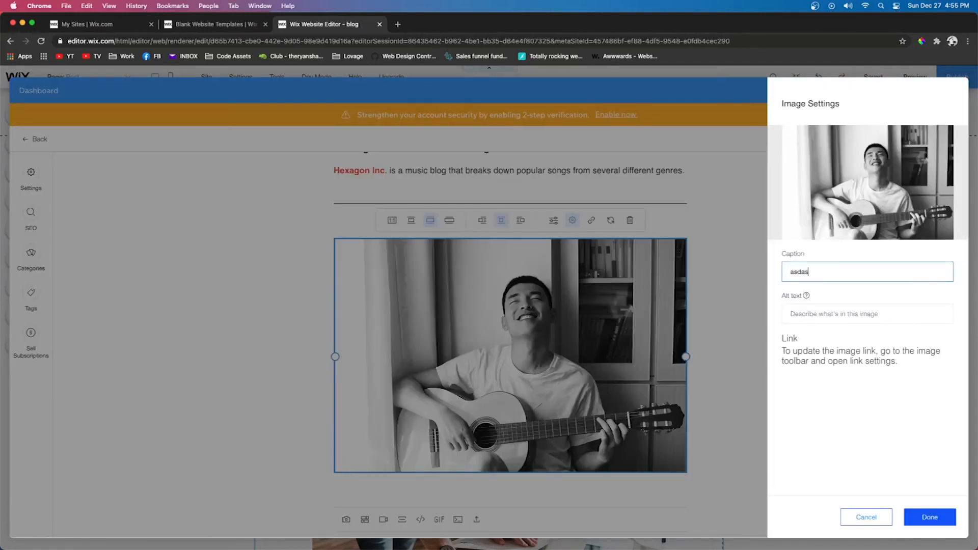
pyautogui.click(804, 321)
pyautogui.write('asdasdasd')
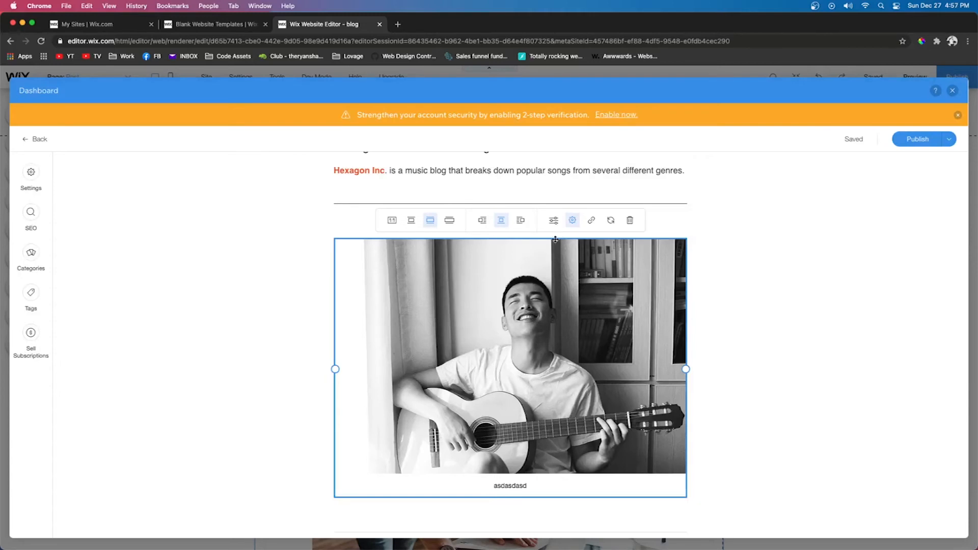
# Step: Clear the guitar photo's caption in its image settings
pyautogui.click(572, 221)
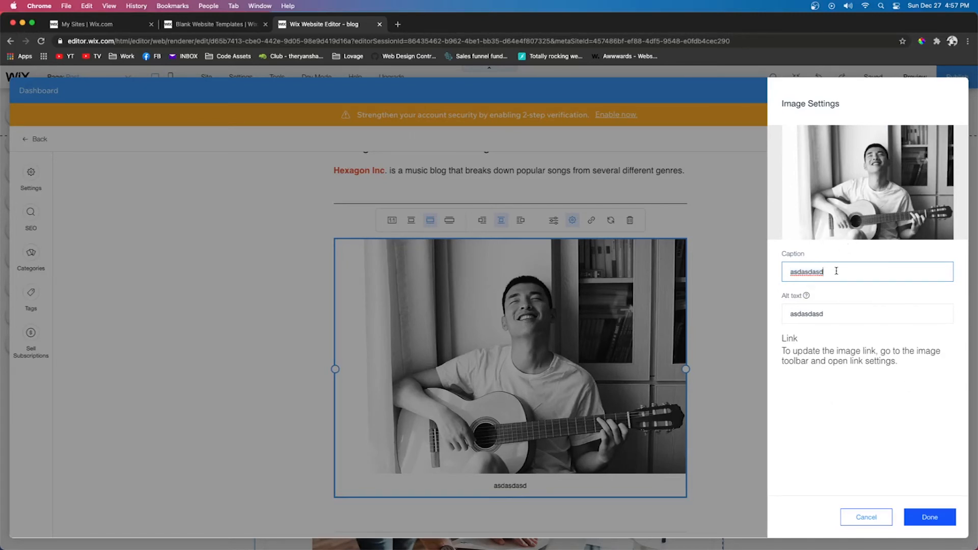
pyautogui.press('BackSpace')
pyautogui.click(930, 517)
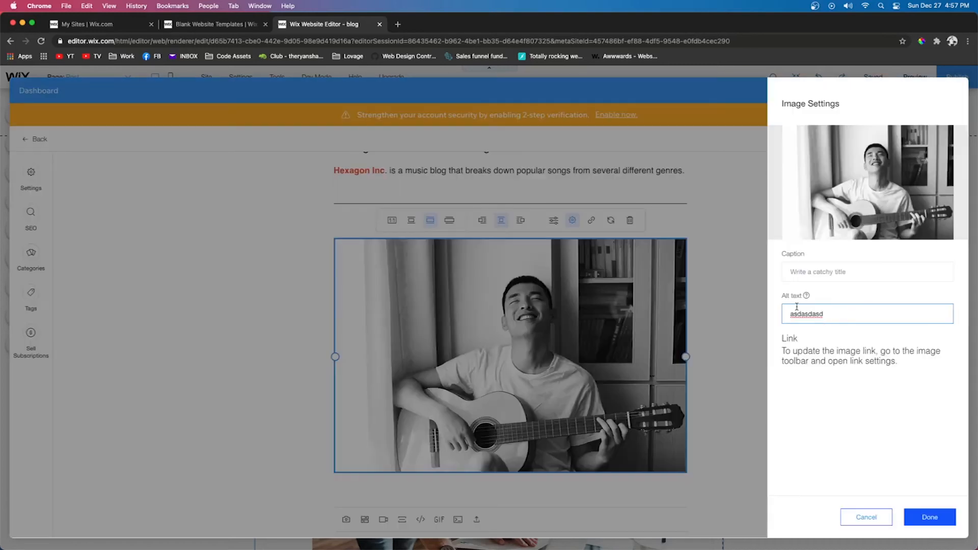
pyautogui.moveTo(807, 296)
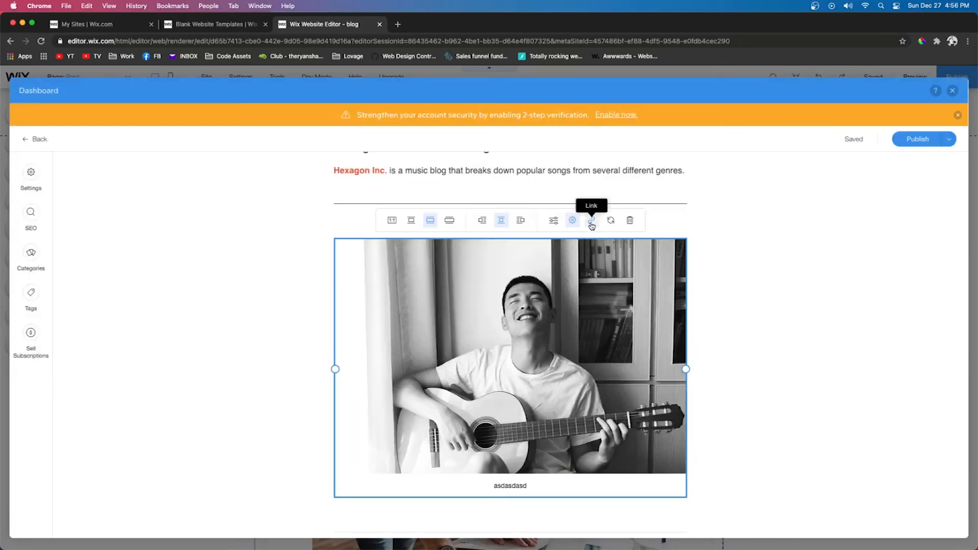
# Step: Look at the guitar photo's link options for a web address and a section
pyautogui.click(591, 225)
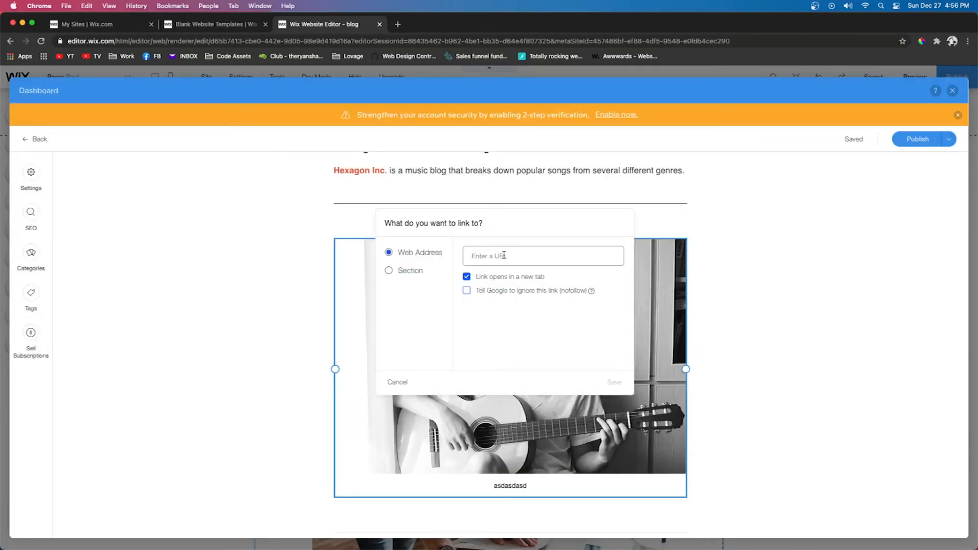
pyautogui.click(419, 273)
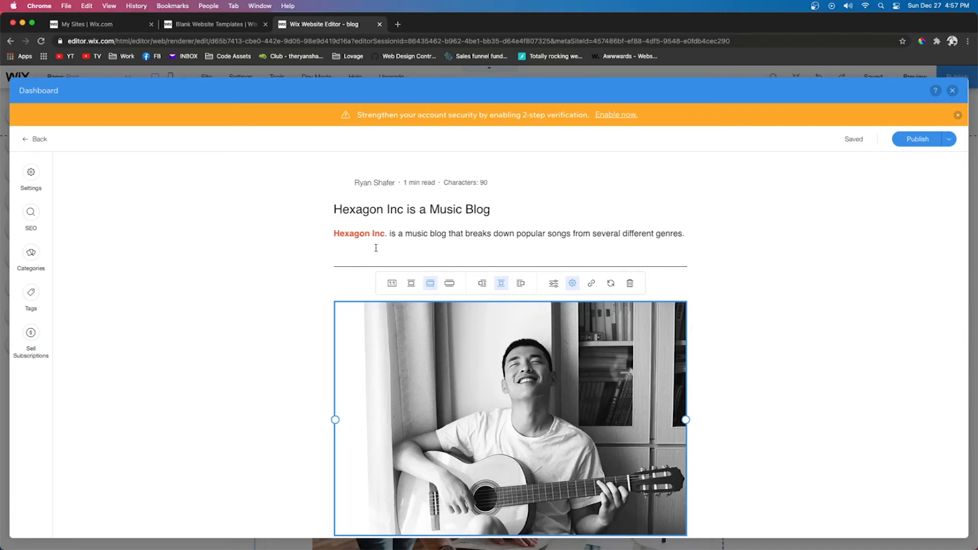
# Step: Open the post settings and examine the cover image and publish date options
pyautogui.click(32, 174)
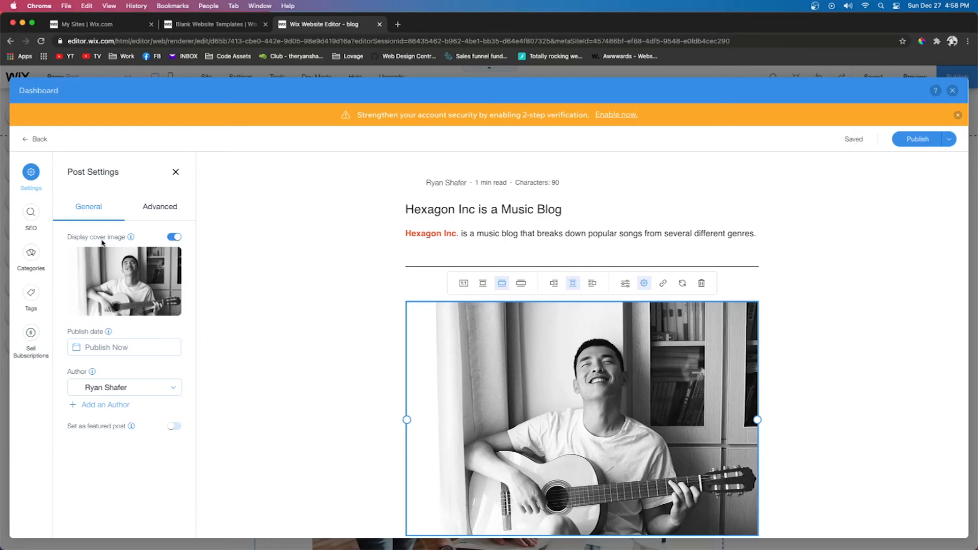
pyautogui.moveTo(126, 286)
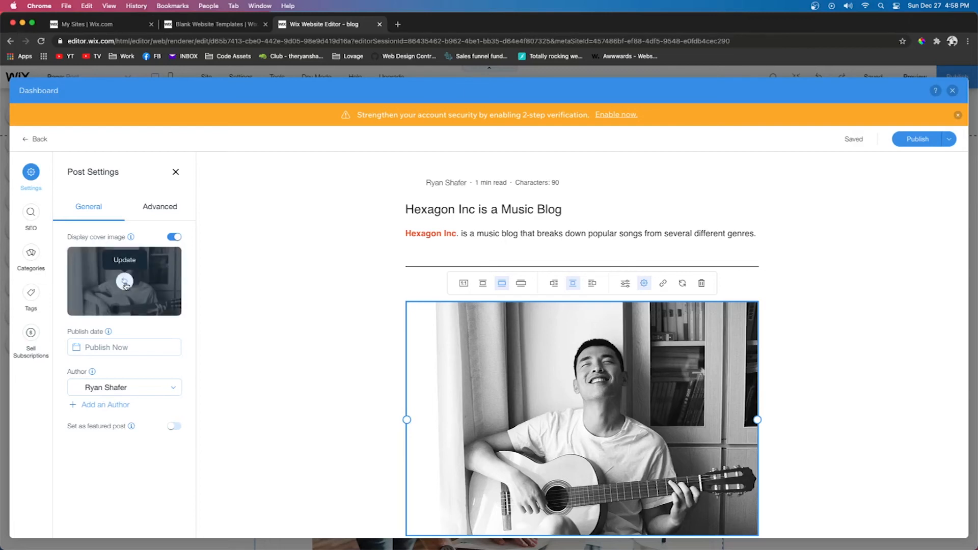
pyautogui.click(93, 348)
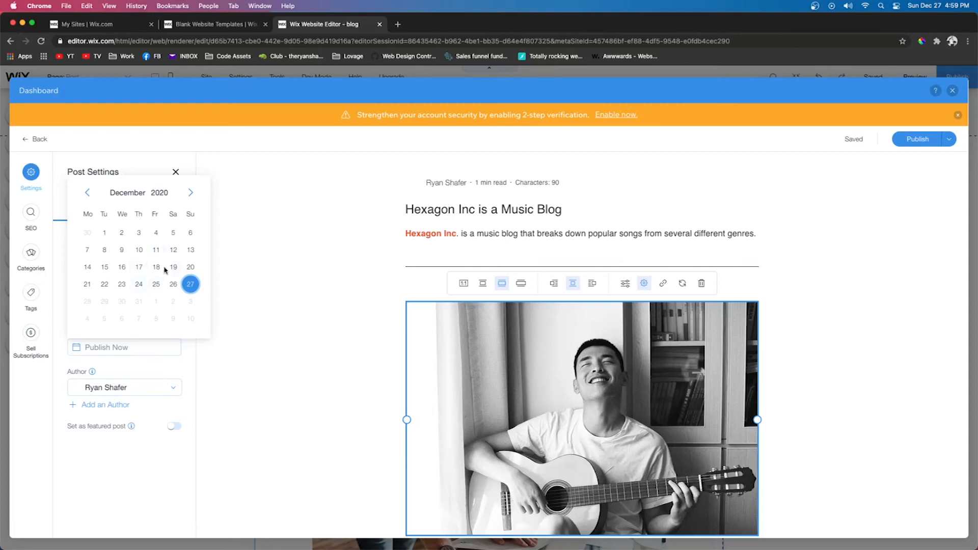
pyautogui.click(190, 350)
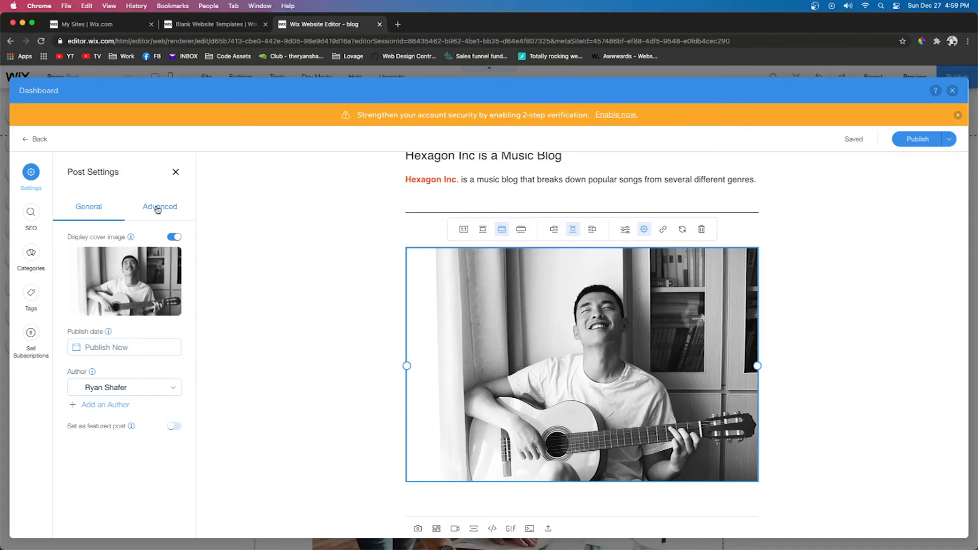
# Step: Copy the body sentence "Hexagon Inc. is a music blog that breaks down popular songs from several different genres." into the post's excerpt
pyautogui.click(158, 209)
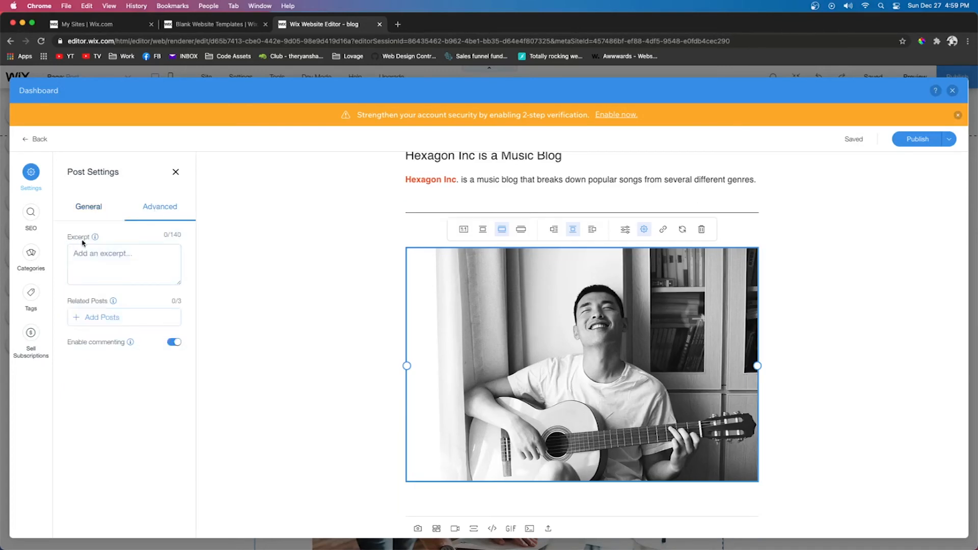
pyautogui.moveTo(95, 239)
pyautogui.tripleClick(483, 181)
pyautogui.press('super+c')
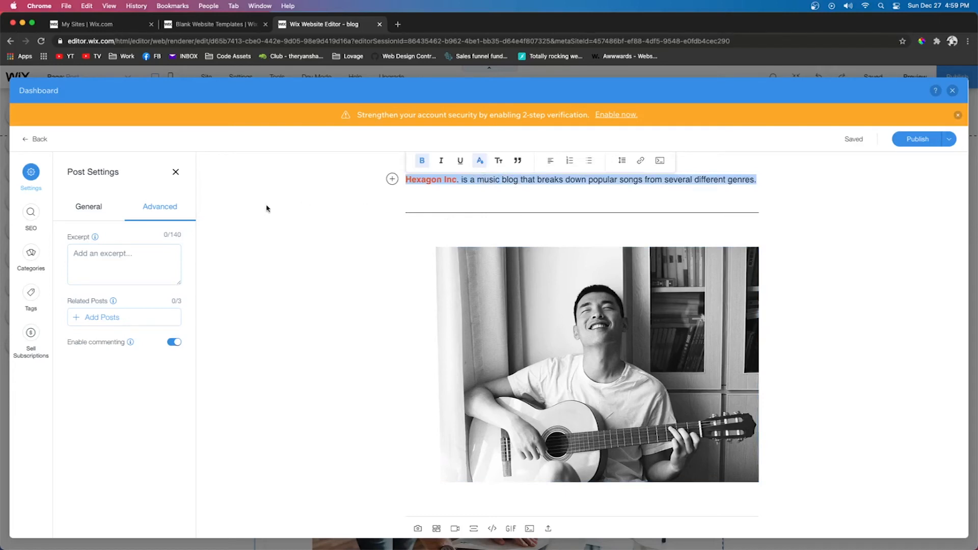
pyautogui.click(99, 256)
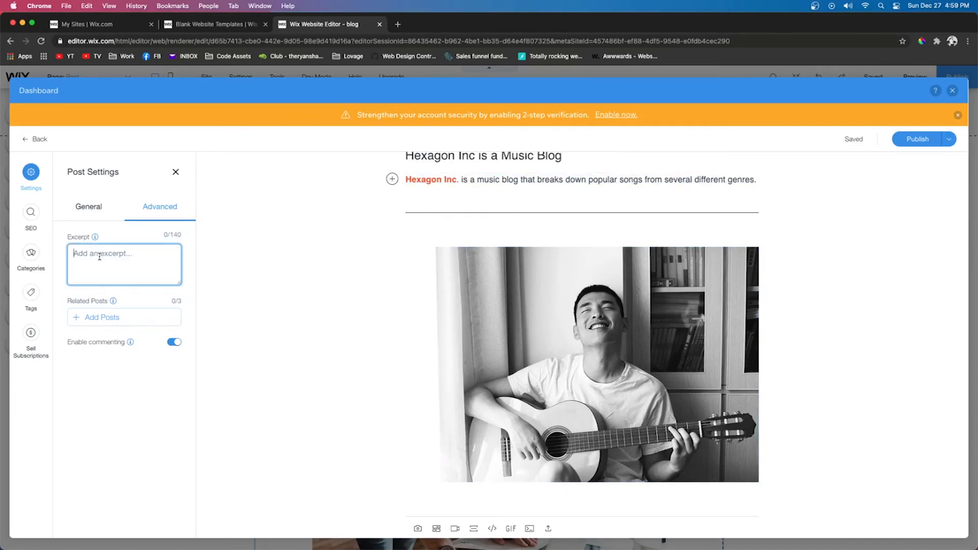
pyautogui.press('super+v')
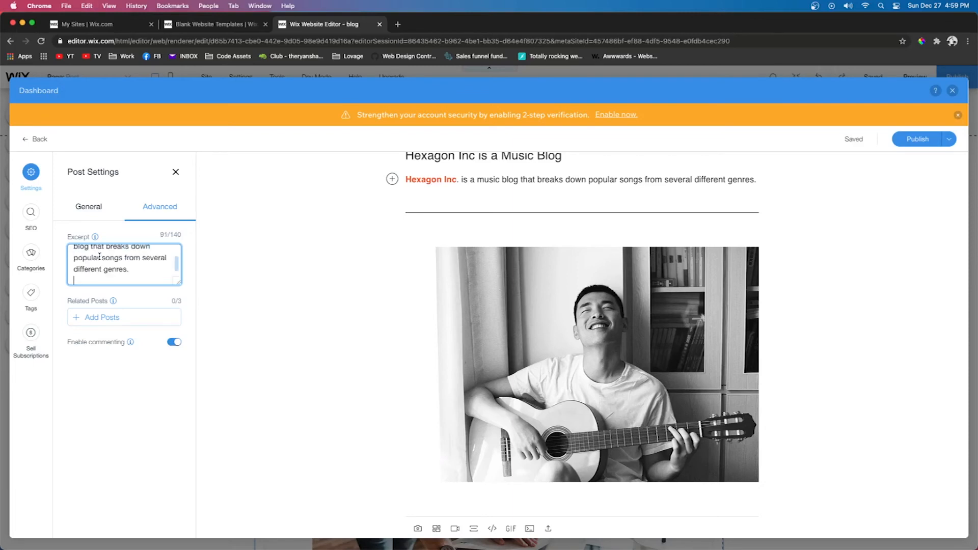
# Step: Remove the trailing blank line from the post's excerpt and return to the general post settings
pyautogui.click(175, 236)
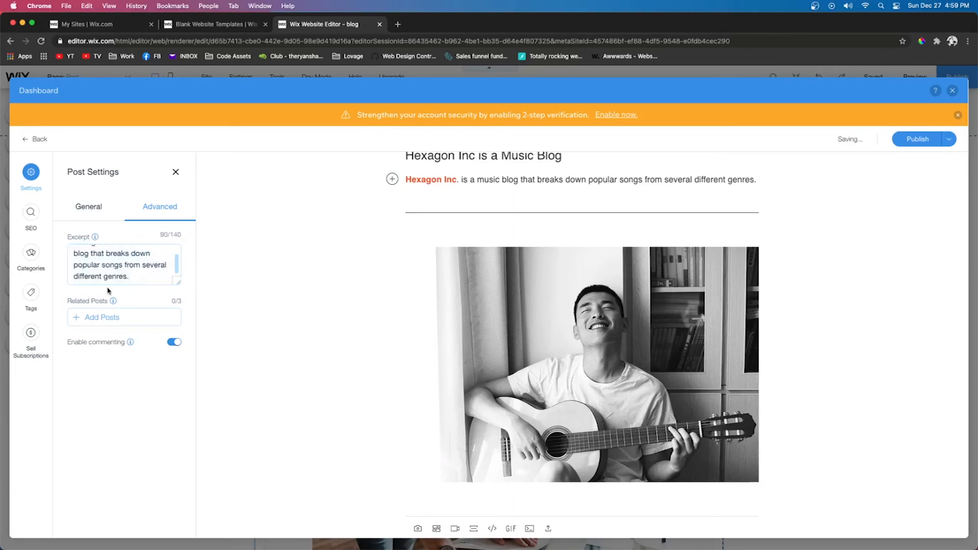
pyautogui.click(132, 266)
pyautogui.press('BackSpace')
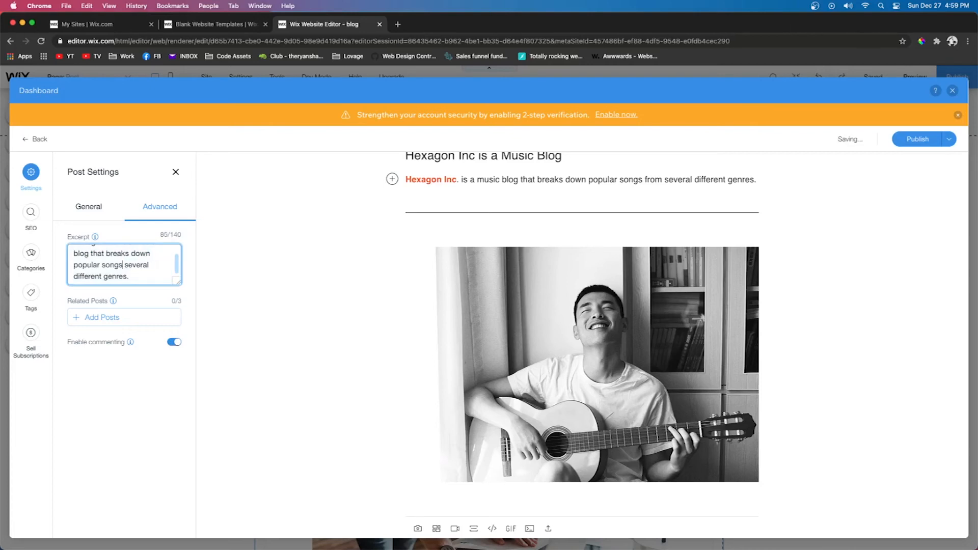
pyautogui.press('super+z')
pyautogui.click(141, 275)
pyautogui.click(88, 207)
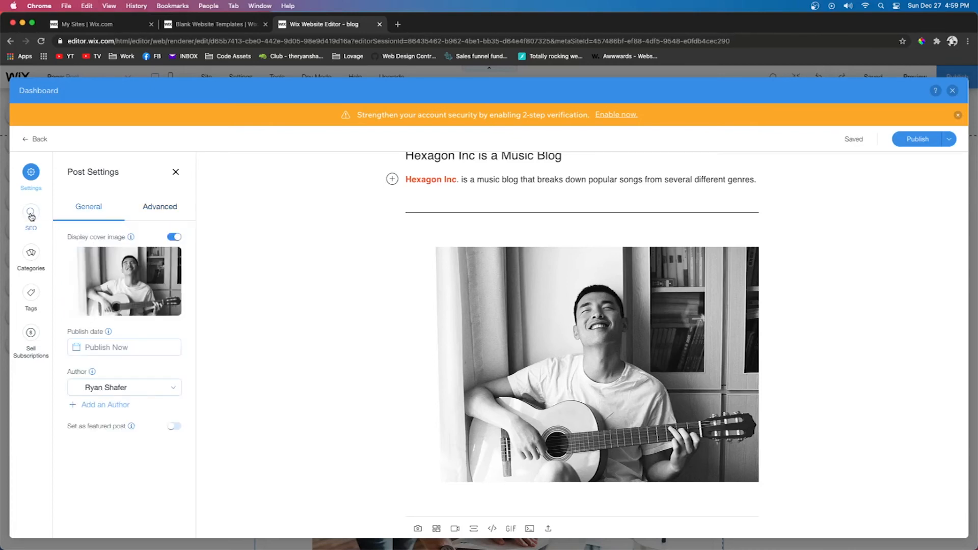
# Step: Open the post's SEO settings and examine the Google preview and how the URL slug appears in the address
pyautogui.click(31, 215)
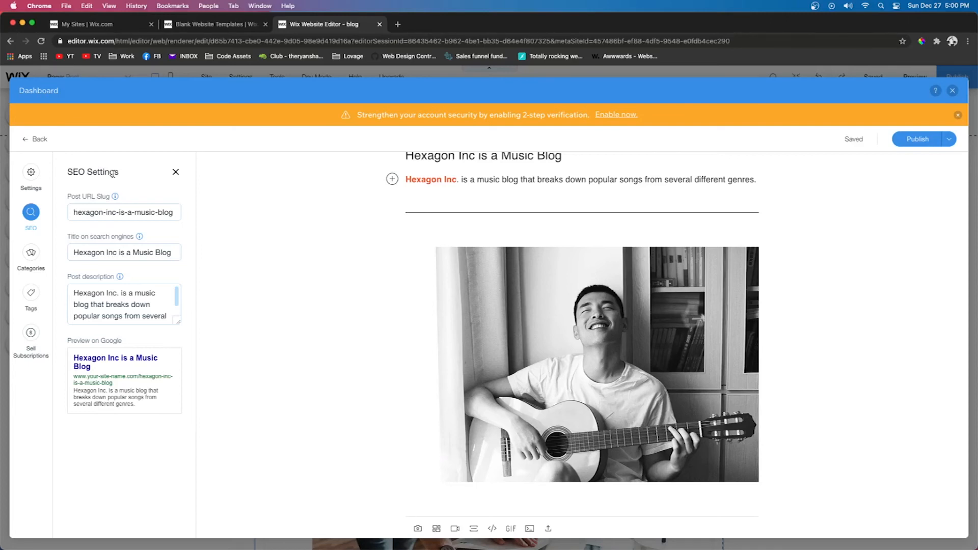
pyautogui.moveTo(66, 340); pyautogui.dragTo(129, 343)
pyautogui.click(129, 343)
pyautogui.click(93, 212)
pyautogui.click(74, 199)
pyautogui.moveTo(74, 199); pyautogui.dragTo(103, 198)
pyautogui.moveTo(120, 386); pyautogui.dragTo(139, 377)
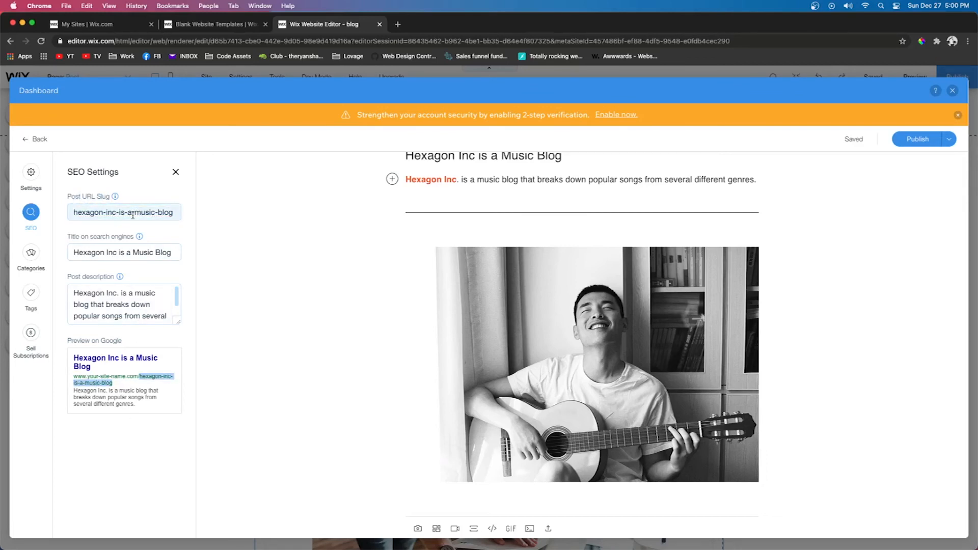
# Step: Set the post's URL slug to "music-blog" and its title on search engines to "Music Blog | Hexagon Inc"
pyautogui.click(134, 214)
pyautogui.click(134, 213)
pyautogui.moveTo(135, 212); pyautogui.dragTo(37, 208)
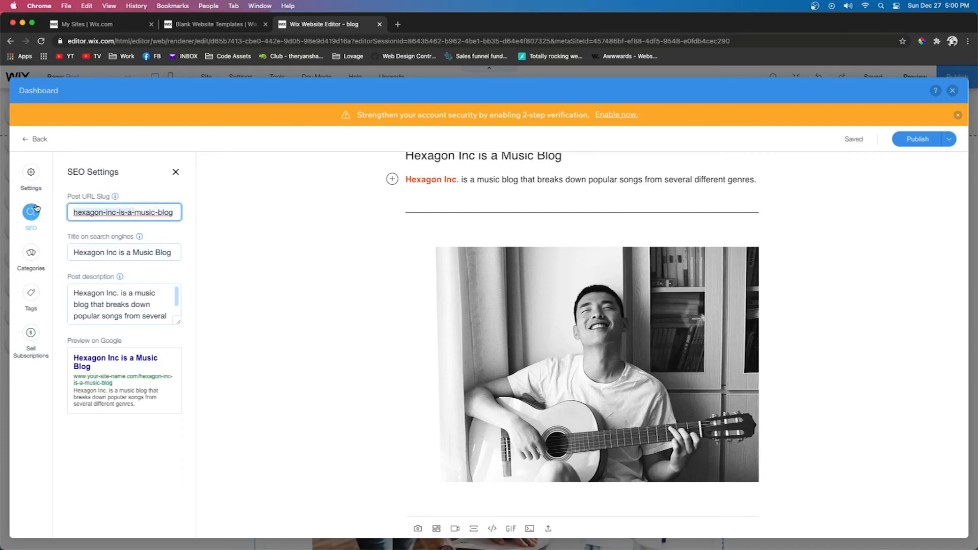
pyautogui.press('BackSpace')
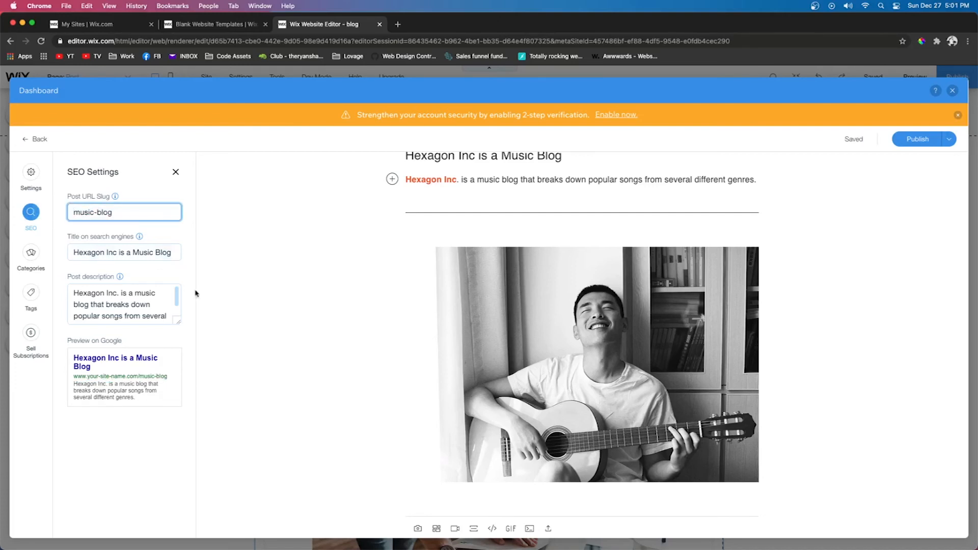
pyautogui.click(153, 253)
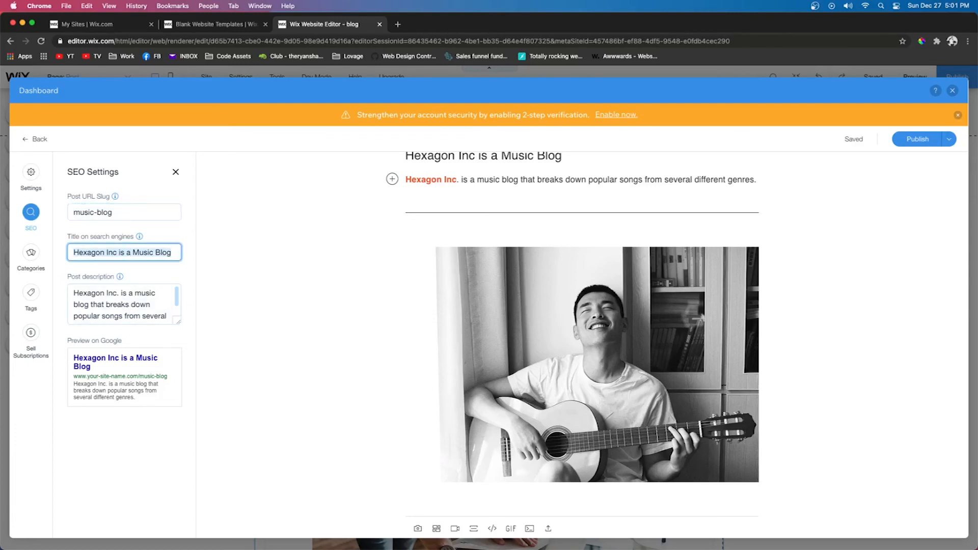
pyautogui.write('Music Blog | Hexagon Inc')
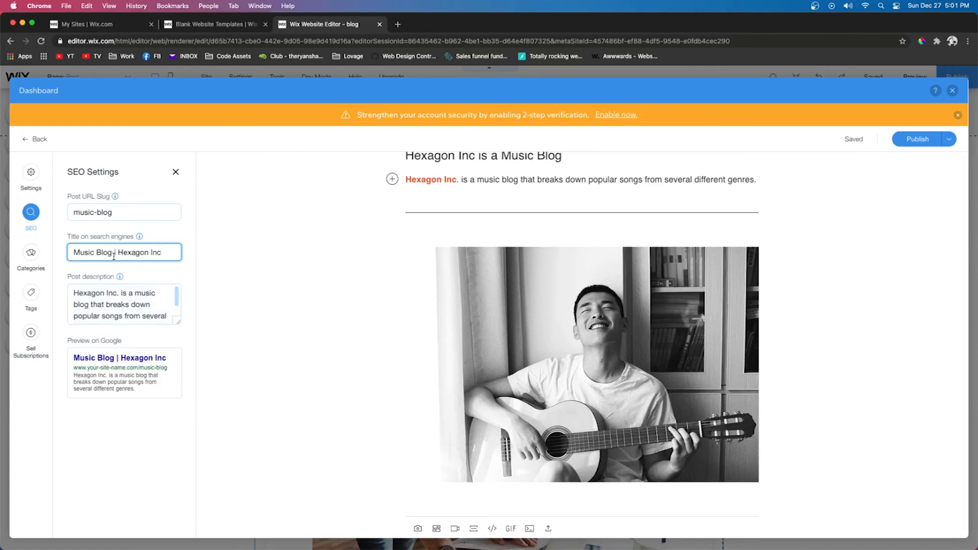
pyautogui.moveTo(119, 254); pyautogui.dragTo(177, 255)
# Step: Look through the full post description in the SEO settings
pyautogui.click(131, 304)
pyautogui.moveTo(74, 292); pyautogui.dragTo(156, 321)
pyautogui.click(144, 317)
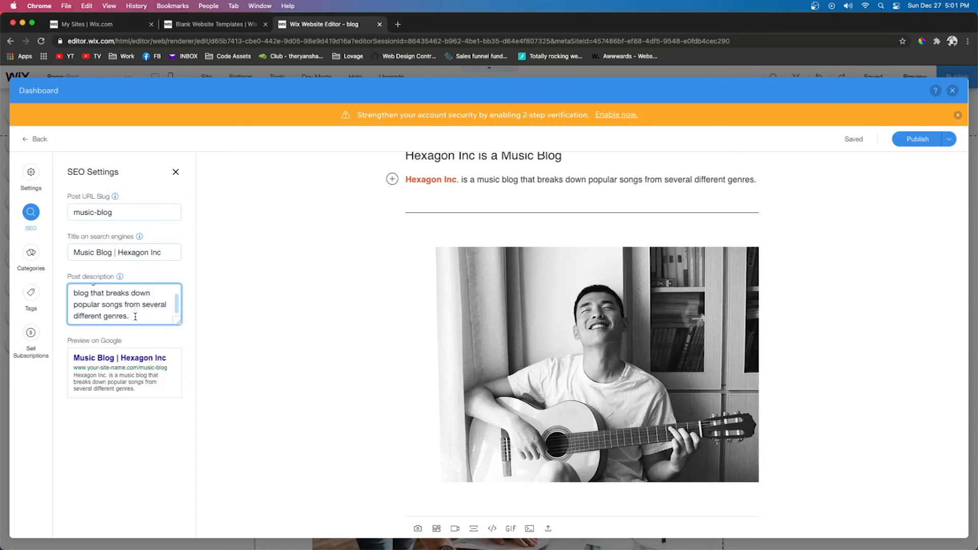
pyautogui.moveTo(128, 316); pyautogui.dragTo(56, 273)
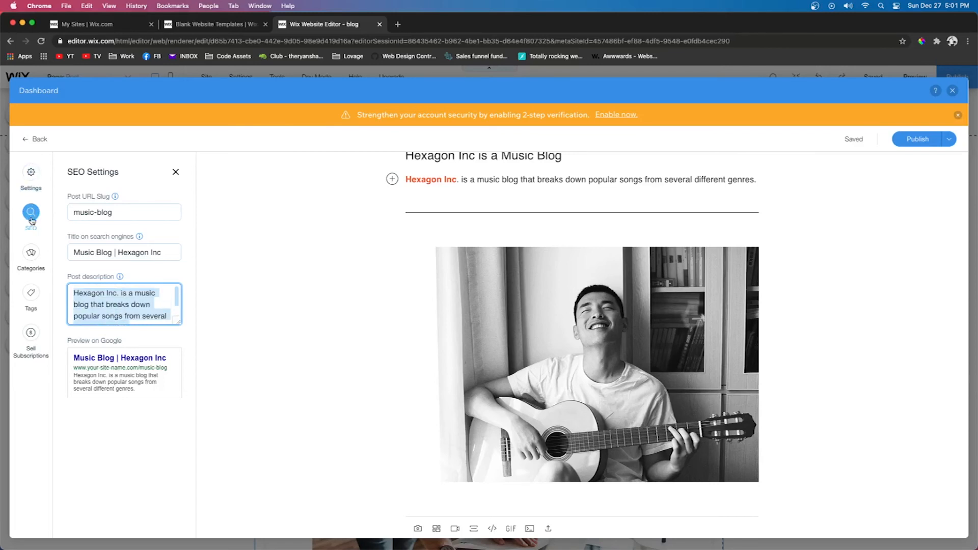
# Step: Create two blog categories for the post named Rap and Country
pyautogui.click(31, 255)
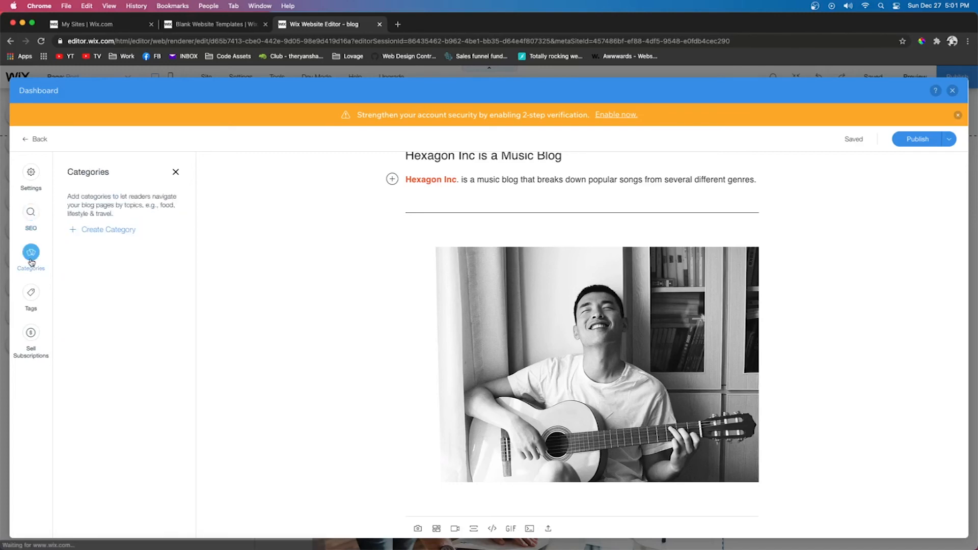
pyautogui.click(113, 231)
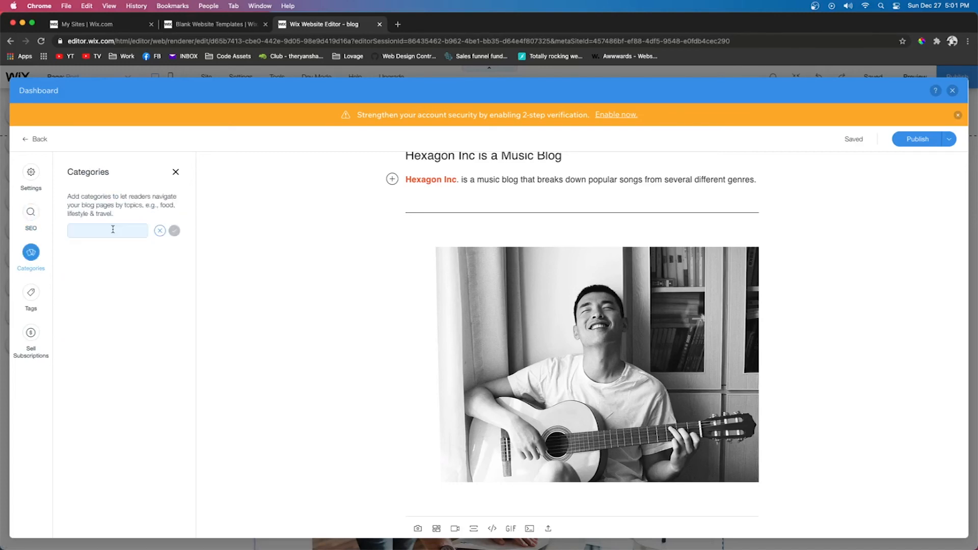
pyautogui.write('Rap')
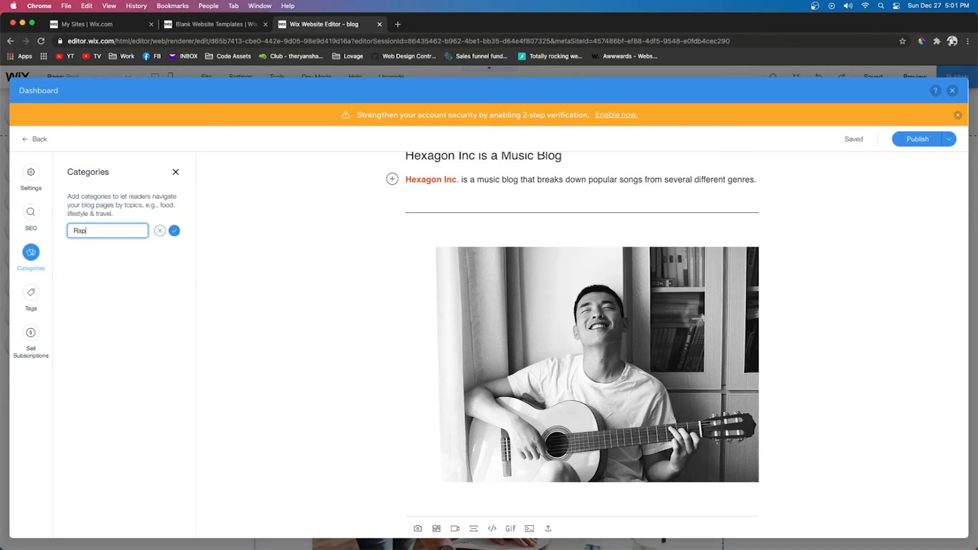
pyautogui.click(173, 231)
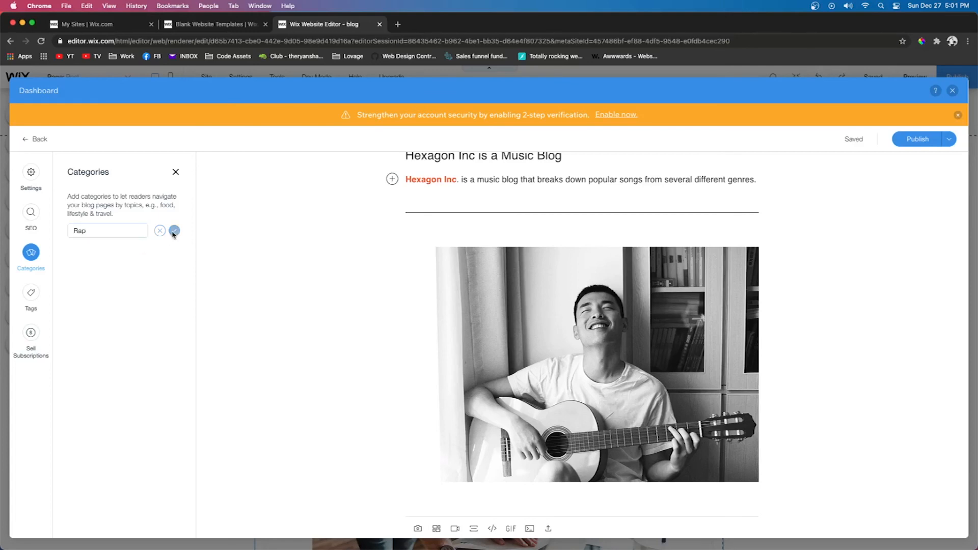
pyautogui.click(106, 221)
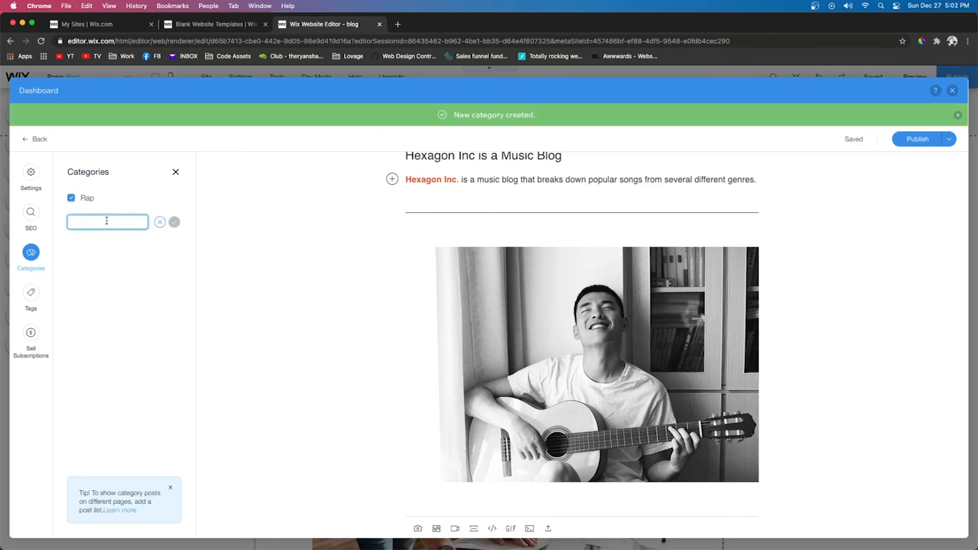
pyautogui.write('Country')
pyautogui.press('Return')
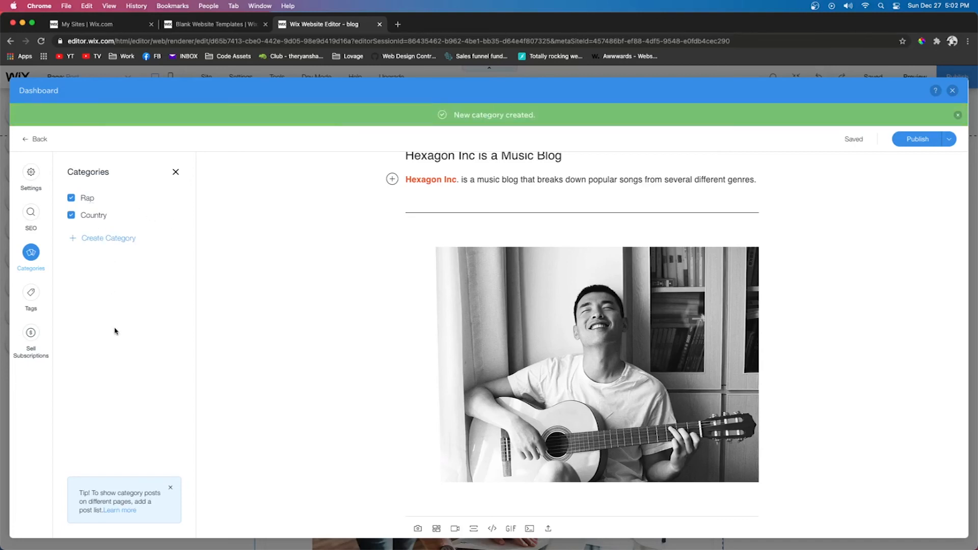
# Step: Remove the post from the Rap category so that only Country is assigned
pyautogui.click(71, 201)
pyautogui.click(72, 201)
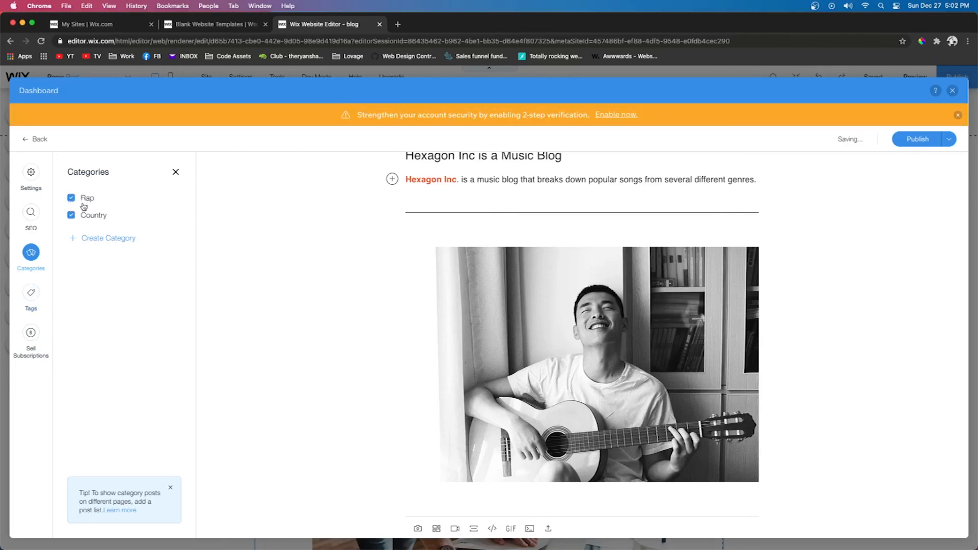
pyautogui.click(72, 216)
pyautogui.click(71, 215)
pyautogui.click(73, 199)
# Step: Add the tags "Rap" and "Rap Music" to the post
pyautogui.click(31, 293)
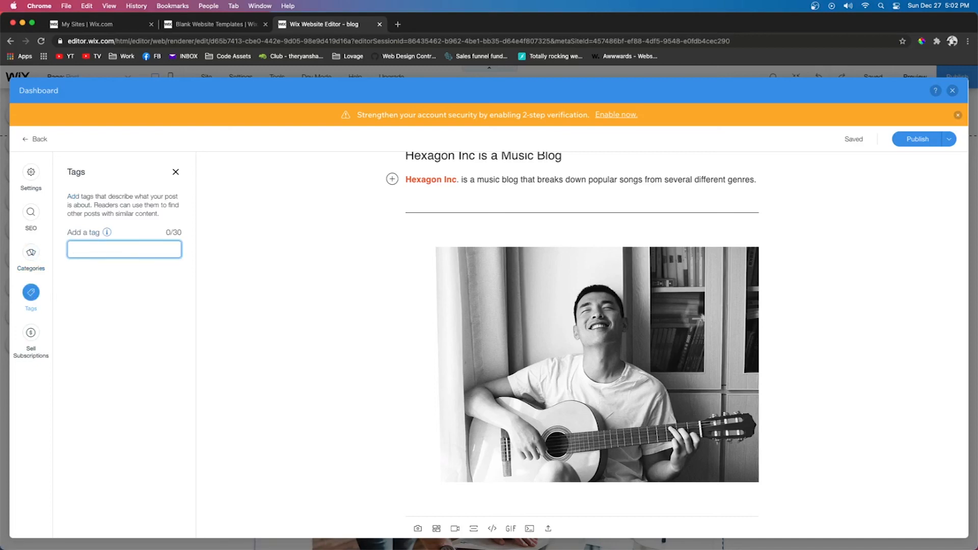
pyautogui.write('Rap')
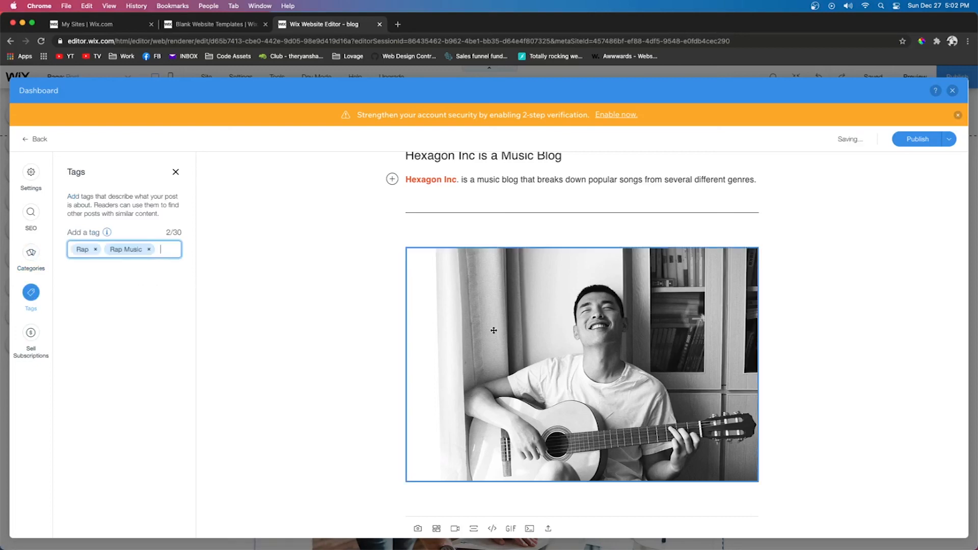
pyautogui.scroll(-1, 581, 367)
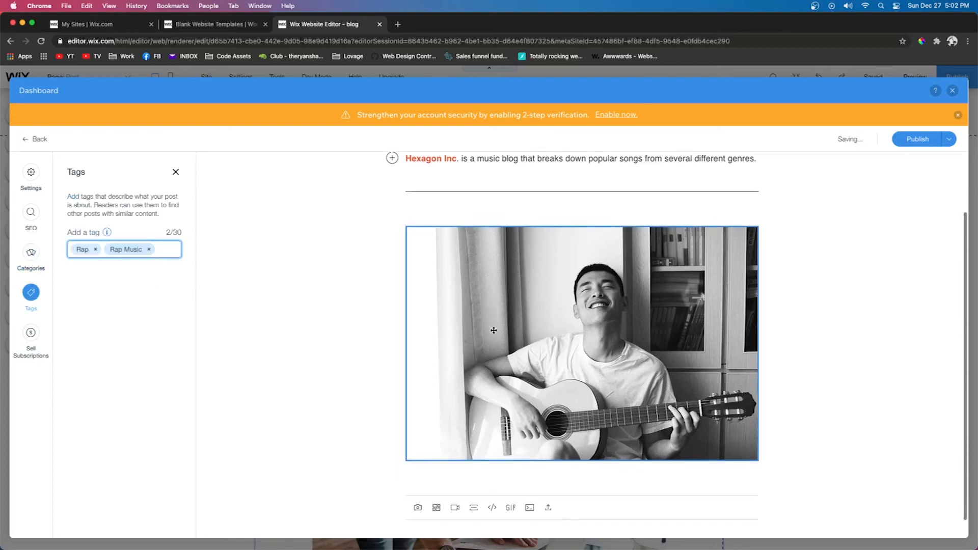
pyautogui.scroll(2, 493, 330)
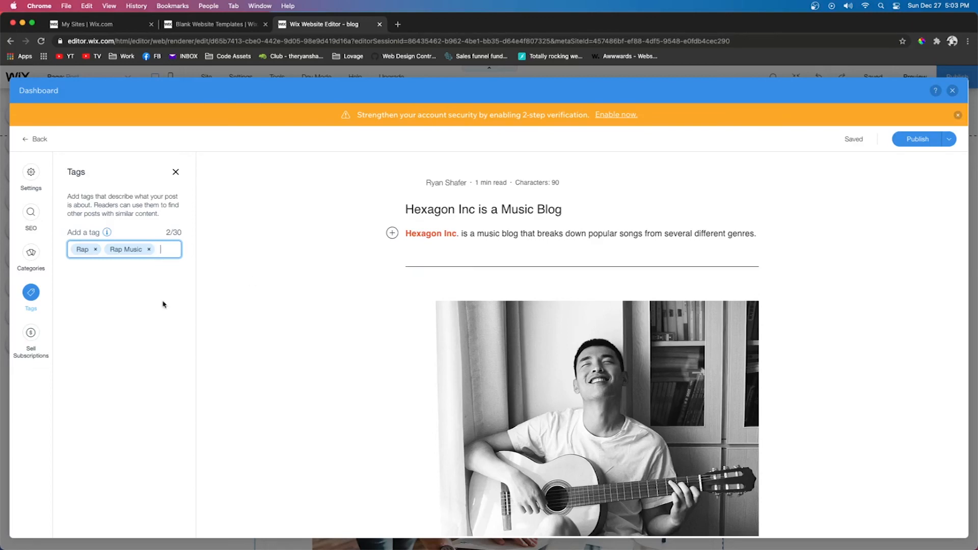
# Step: Publish the blog post and close the dashboard to return to the site editor
pyautogui.click(611, 228)
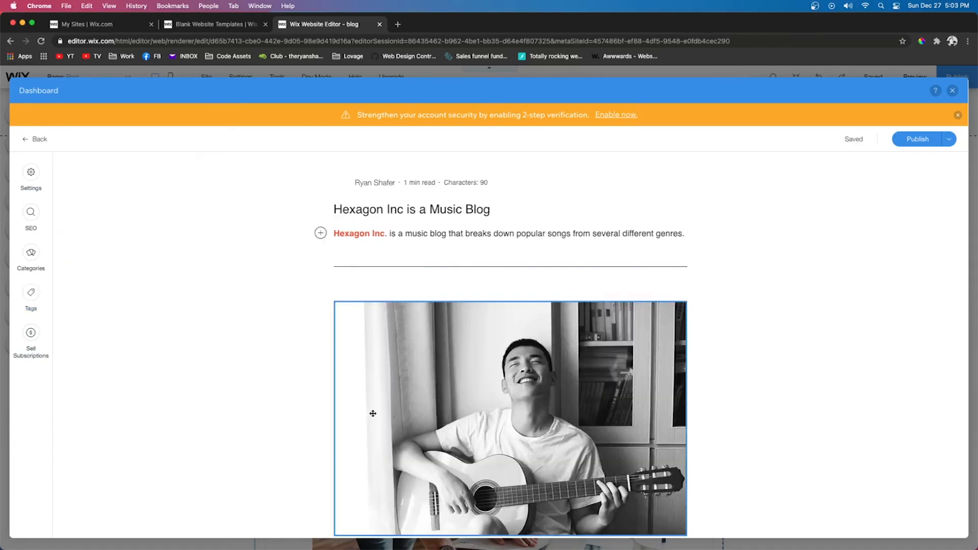
pyautogui.click(918, 140)
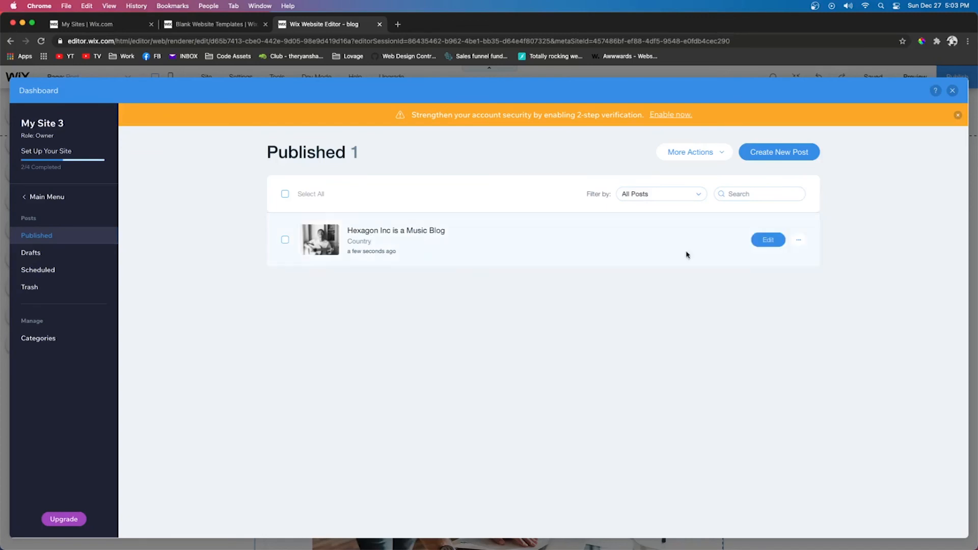
pyautogui.click(951, 91)
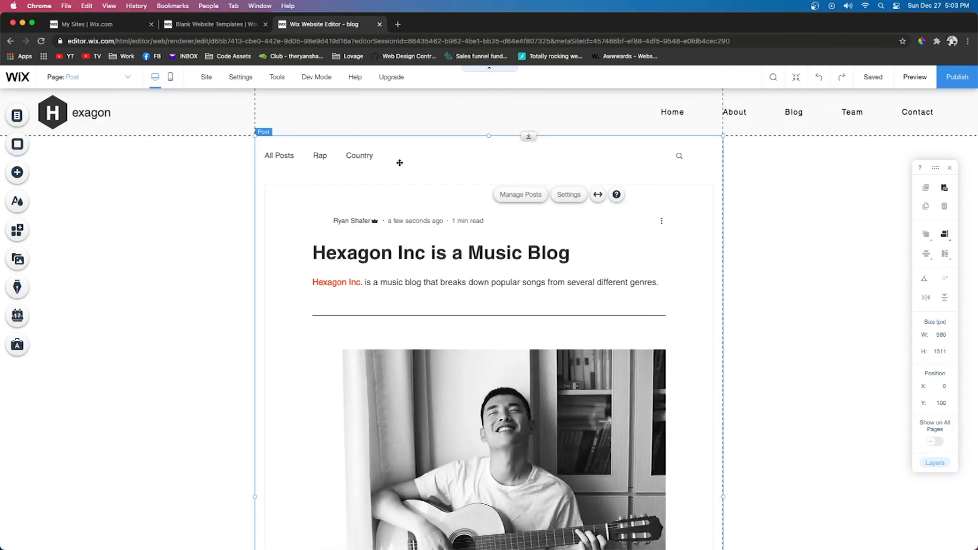
# Step: Review the published post on the Post page, and open the site's Blog page to inspect its post feed
pyautogui.scroll(-1, 399, 162)
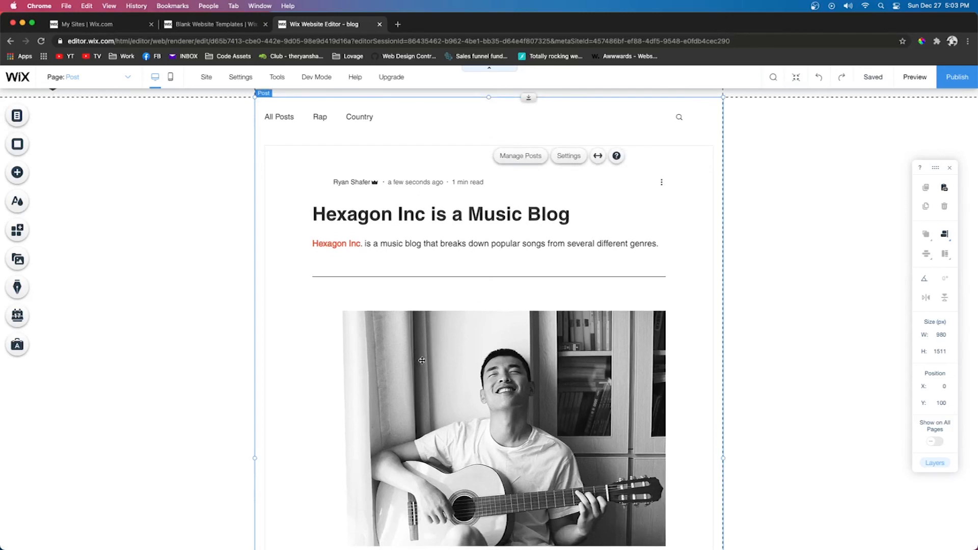
pyautogui.scroll(-2, 422, 361)
pyautogui.click(87, 77)
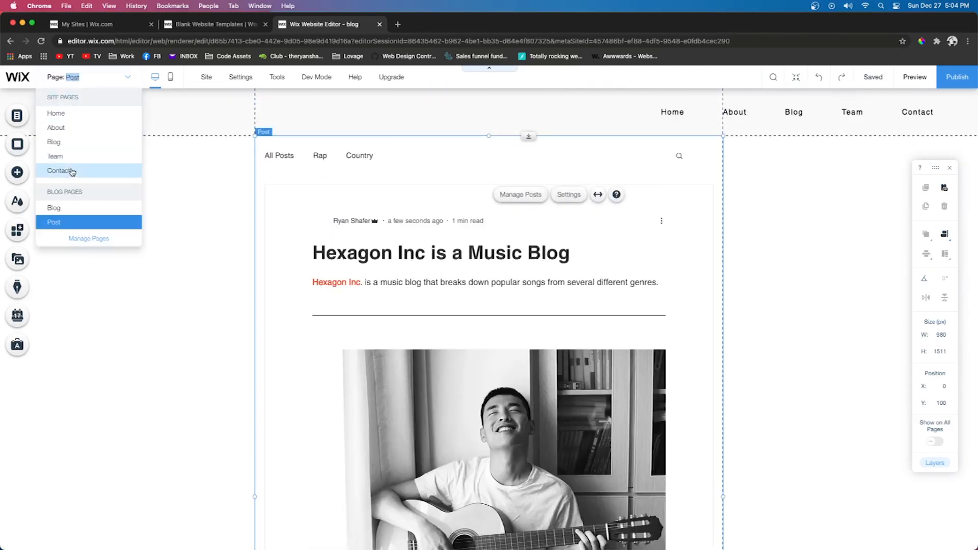
pyautogui.click(61, 144)
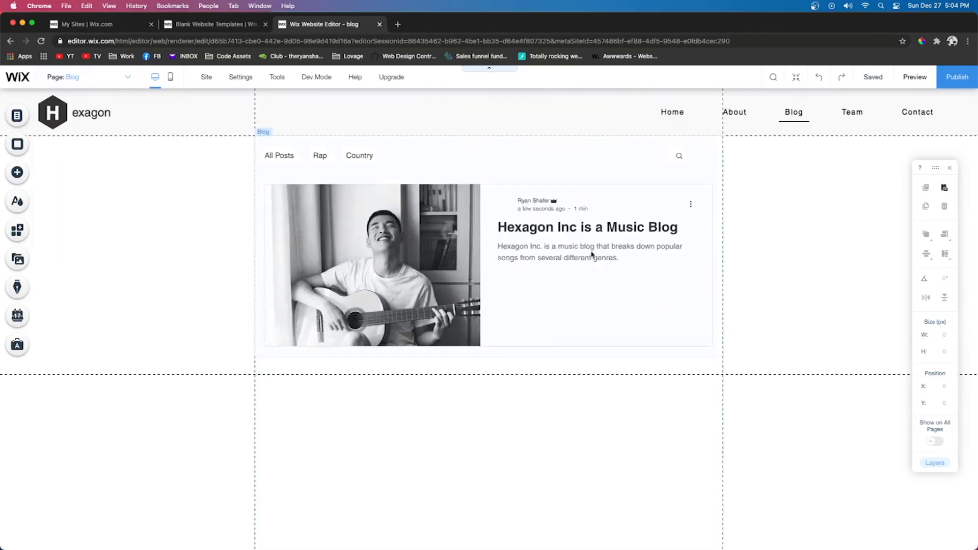
pyautogui.click(526, 240)
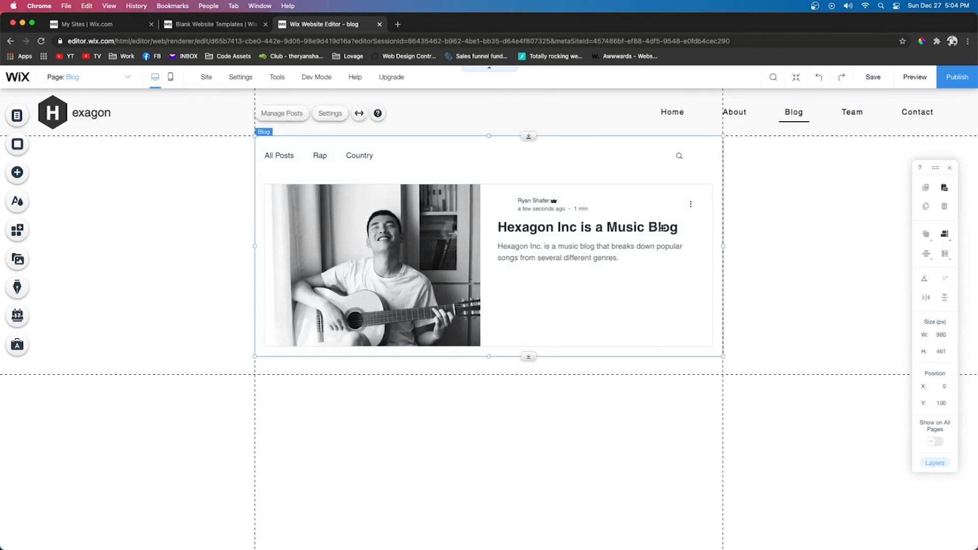